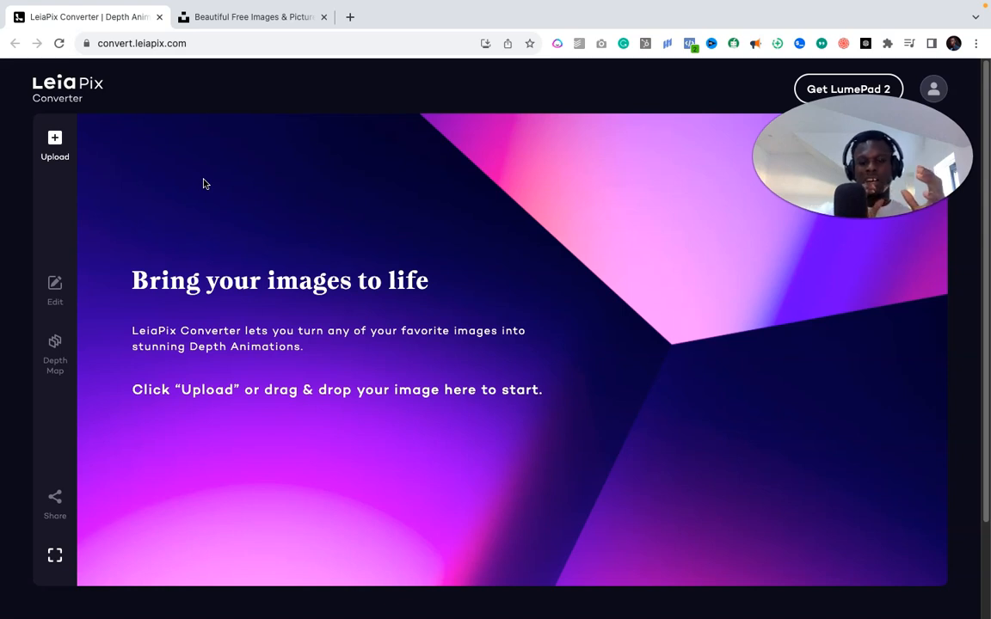
- Browse Unsplash's free photo feed and drag a photo up onto the LeiaPix Converter tab
left_click(213, 178)
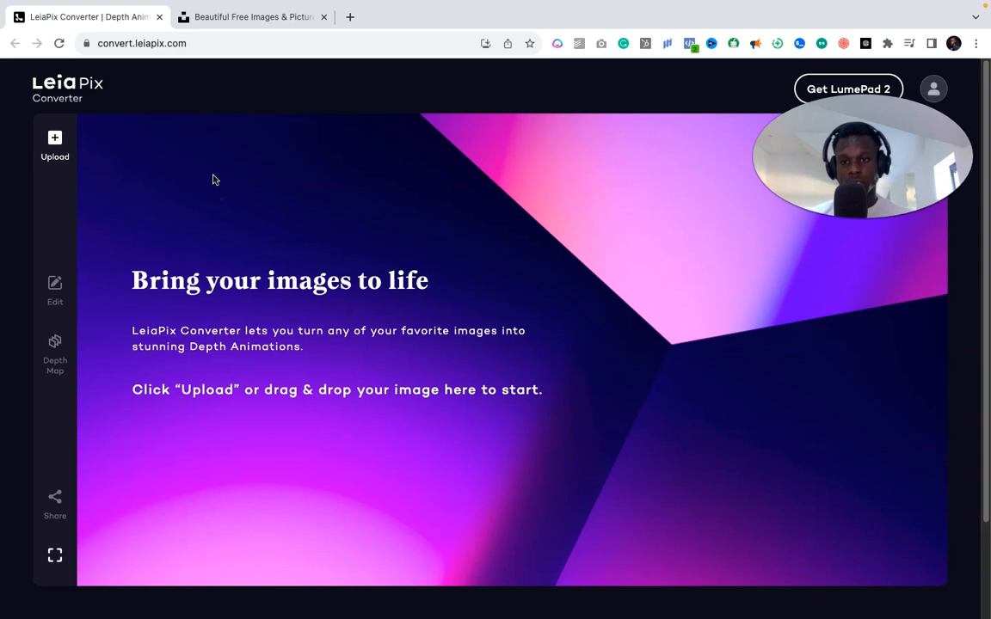
left_click(258, 17)
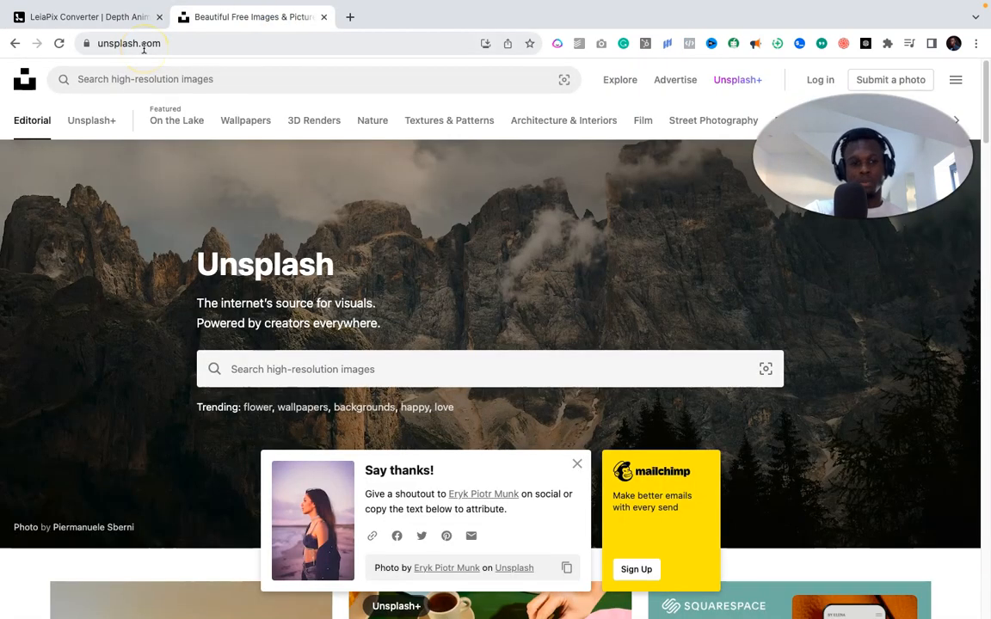
scroll(83, 349, "down", 20)
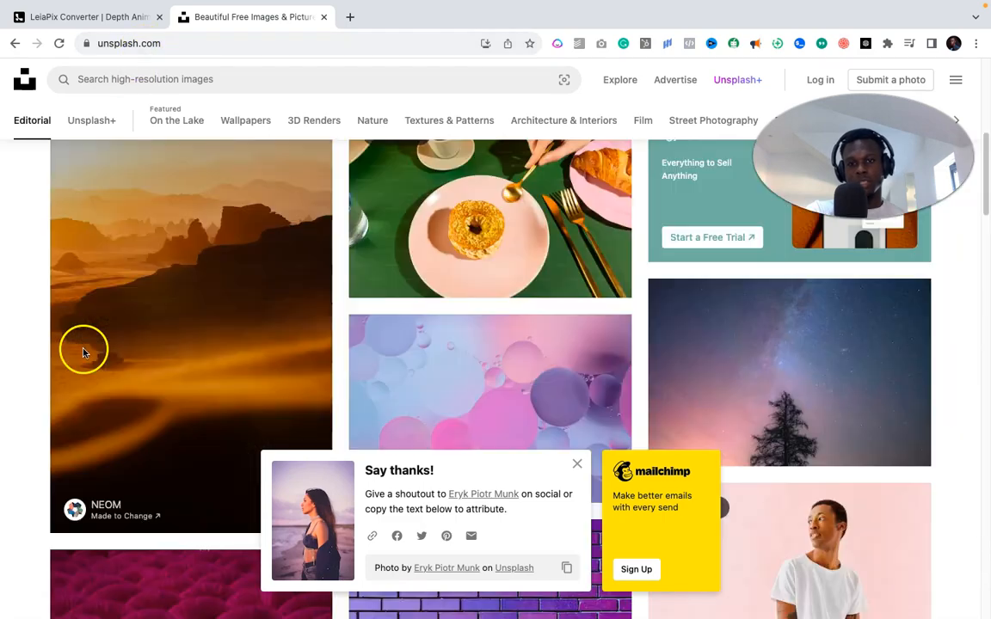
scroll(83, 349, "down", 1)
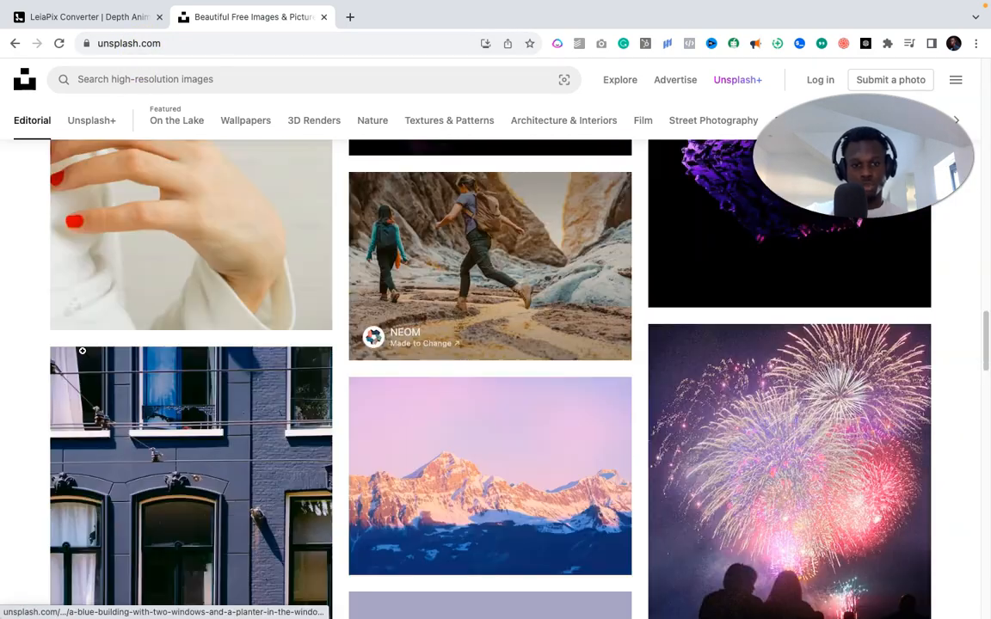
scroll(84, 351, "up", 12)
left_click(76, 377)
left_click_drag(76, 377, 86, 113)
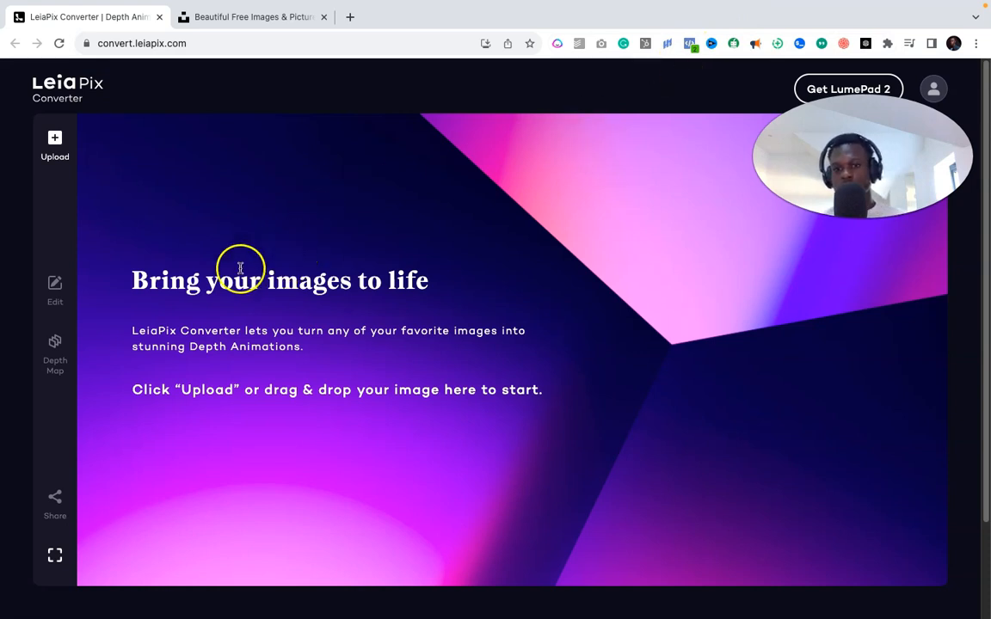
left_click(127, 44)
double_click(148, 44)
left_click(222, 43)
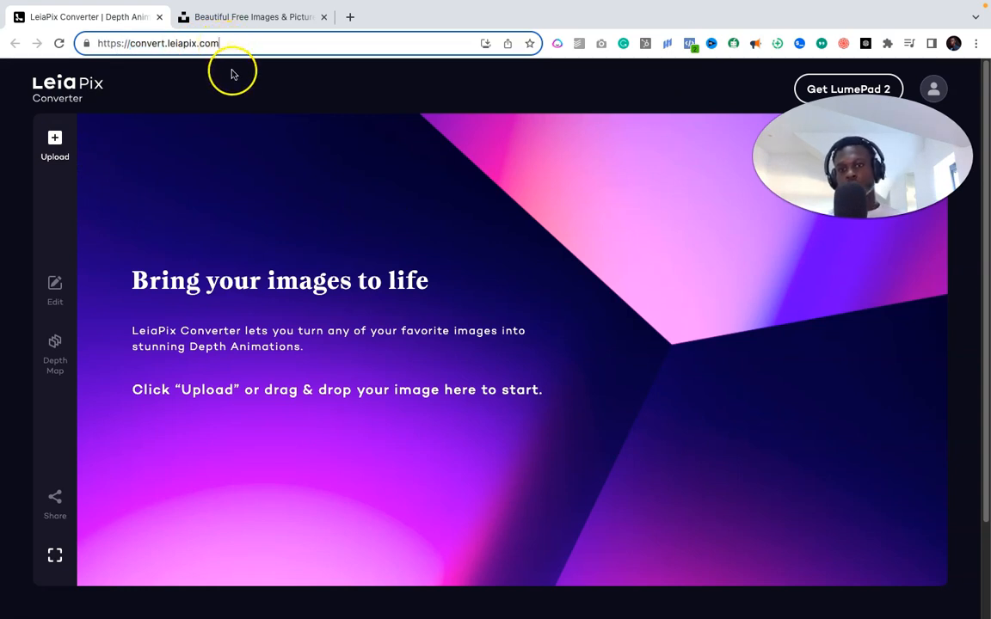
left_click(230, 72)
left_click(149, 91)
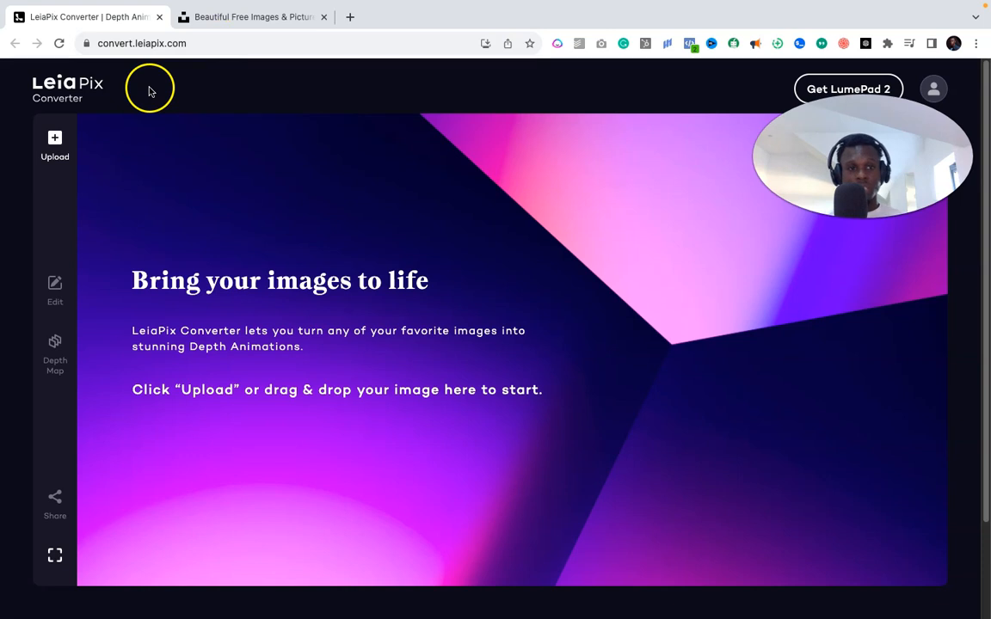
left_click(930, 91)
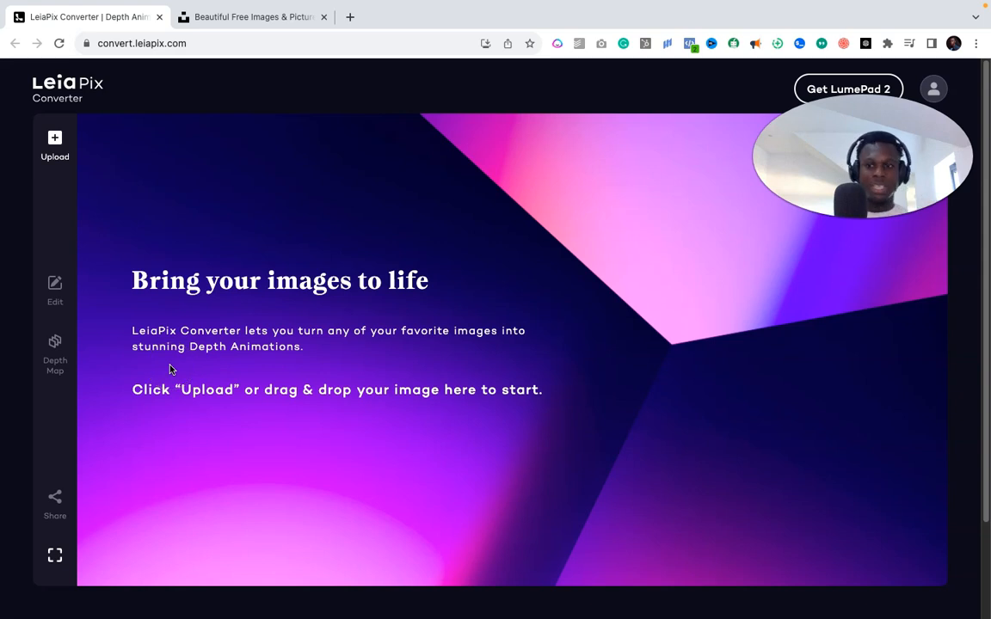
scroll(170, 369, "down", 2)
scroll(171, 370, "up", 2)
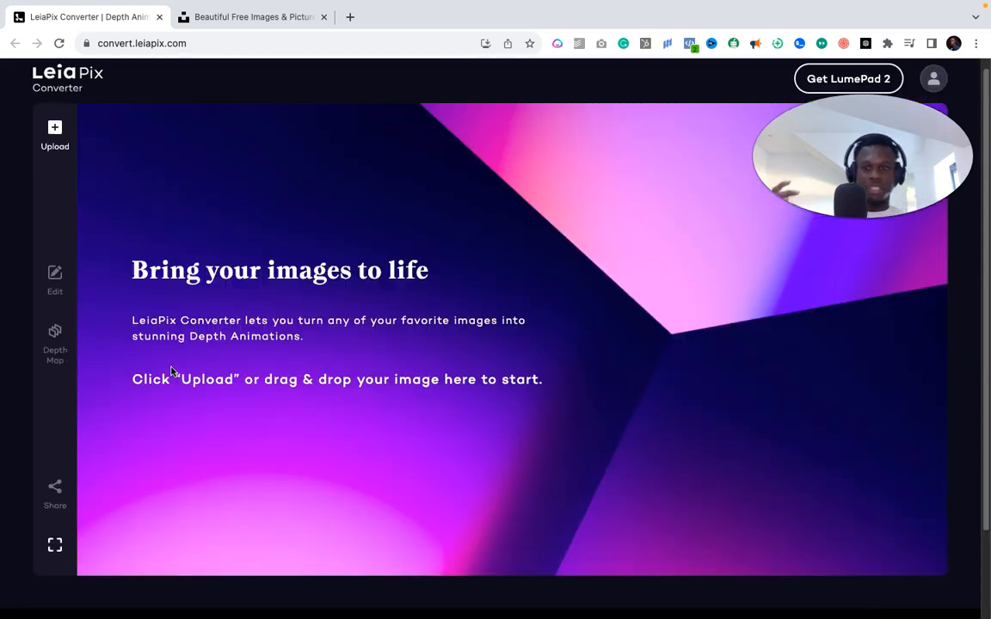
scroll(60, 147, "up", 1)
left_click(60, 147)
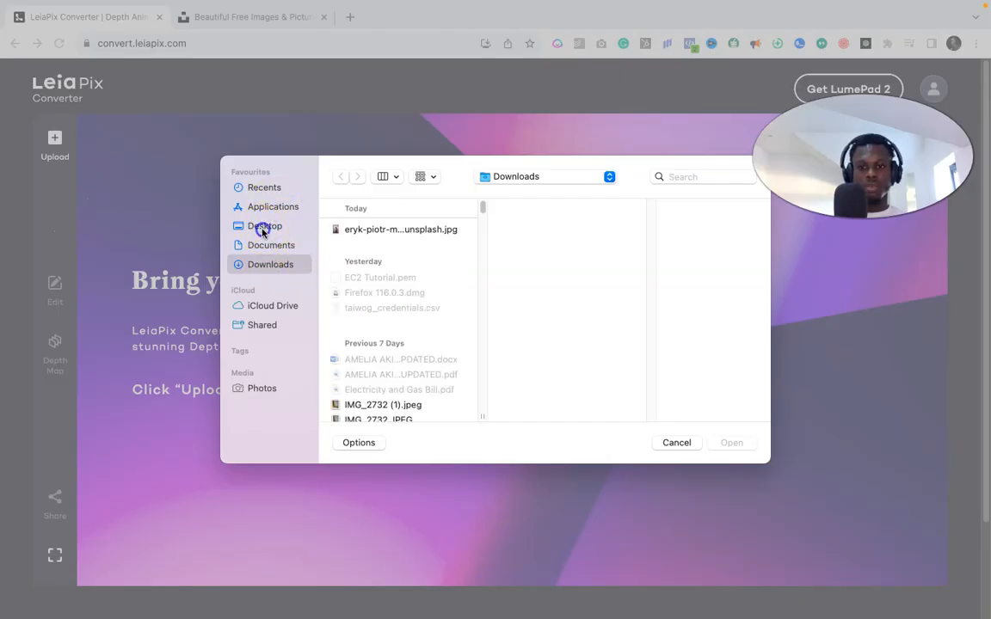
- Upload the beach portrait JPG from the Desktop into LeiaPix Converter
left_click(263, 225)
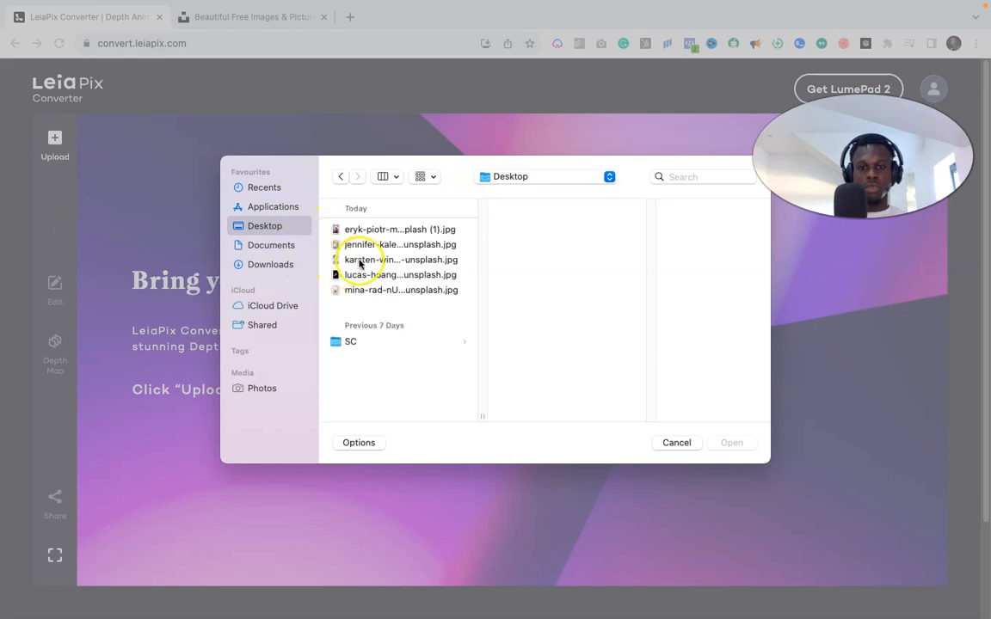
left_click(365, 230)
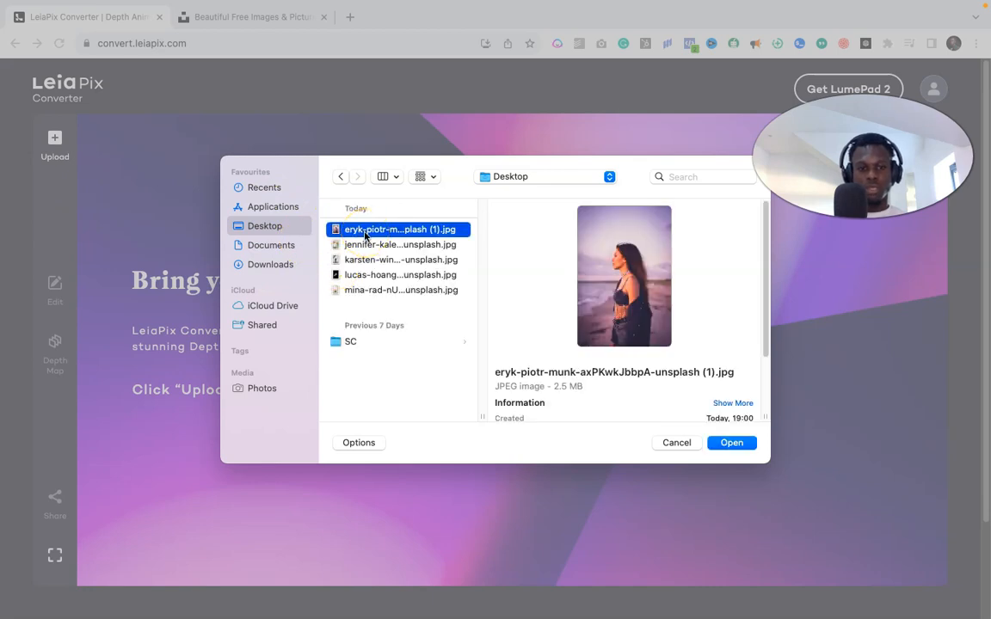
left_click(732, 443)
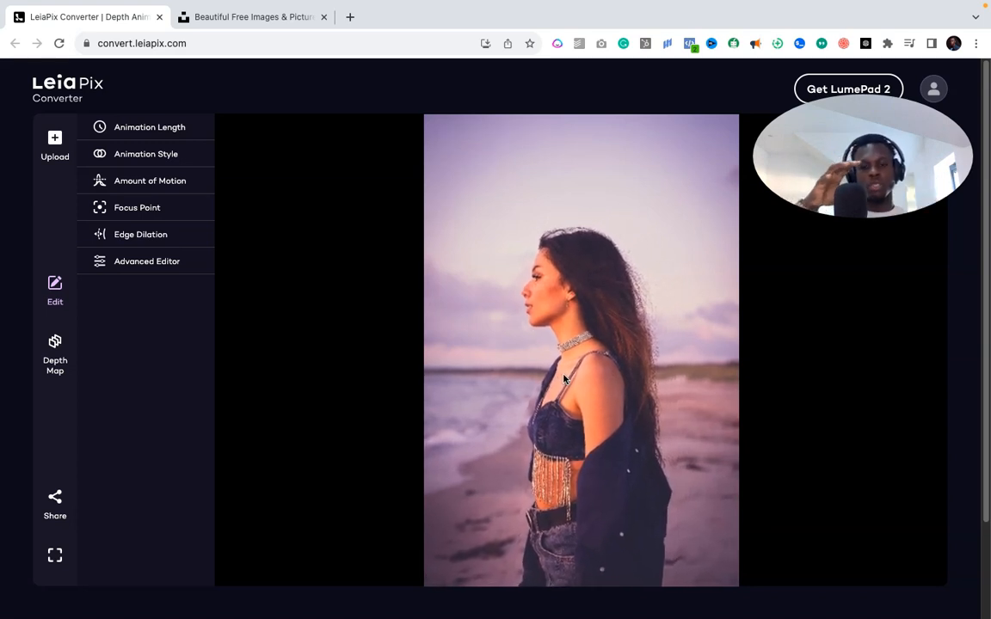
- Try 6s and 1s animation lengths, then settle on 3s
left_click(132, 127)
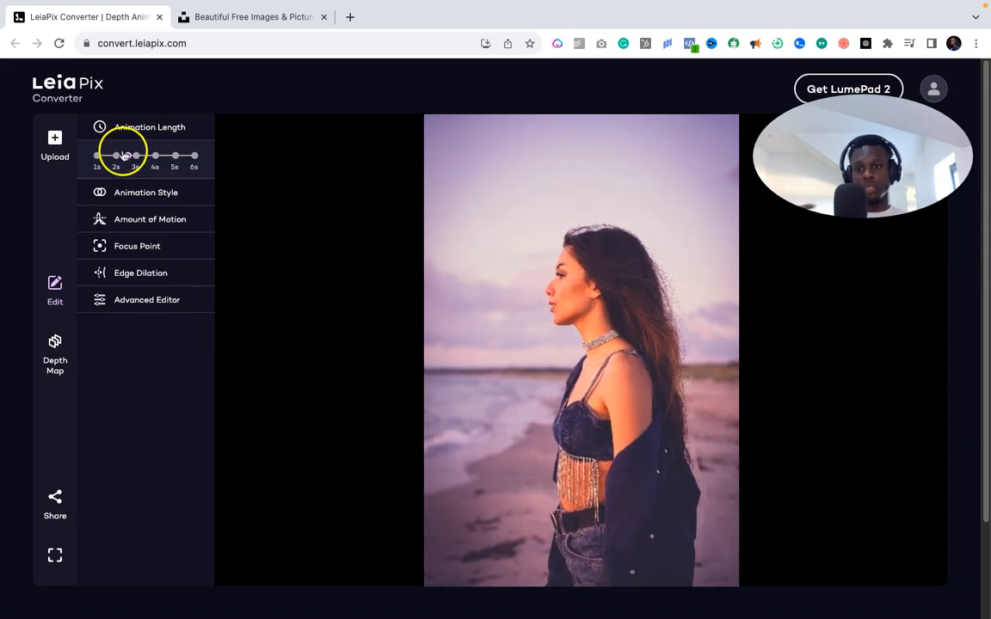
left_click(195, 162)
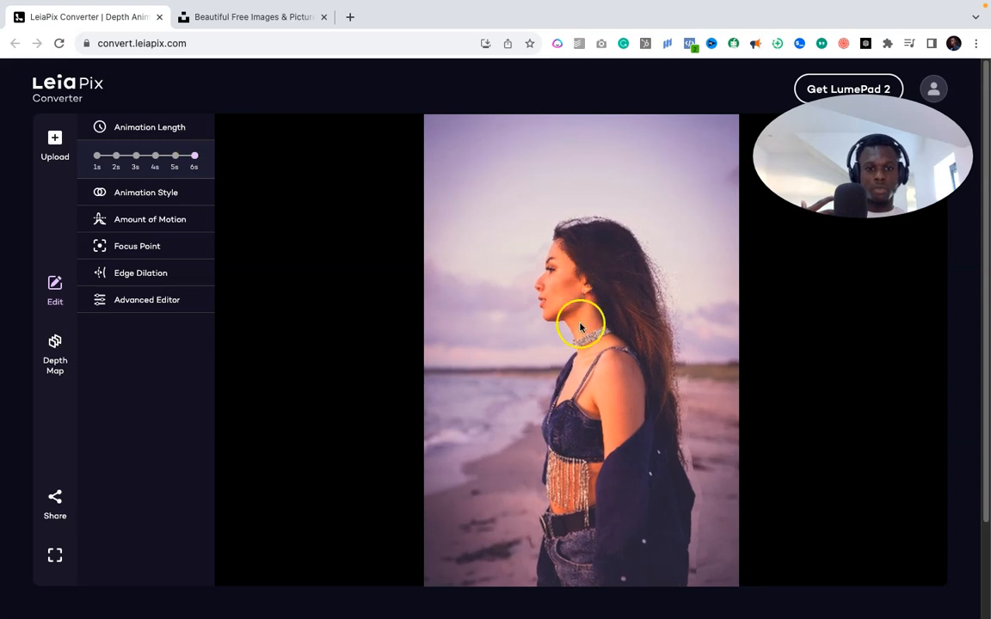
left_click(98, 155)
left_click(136, 158)
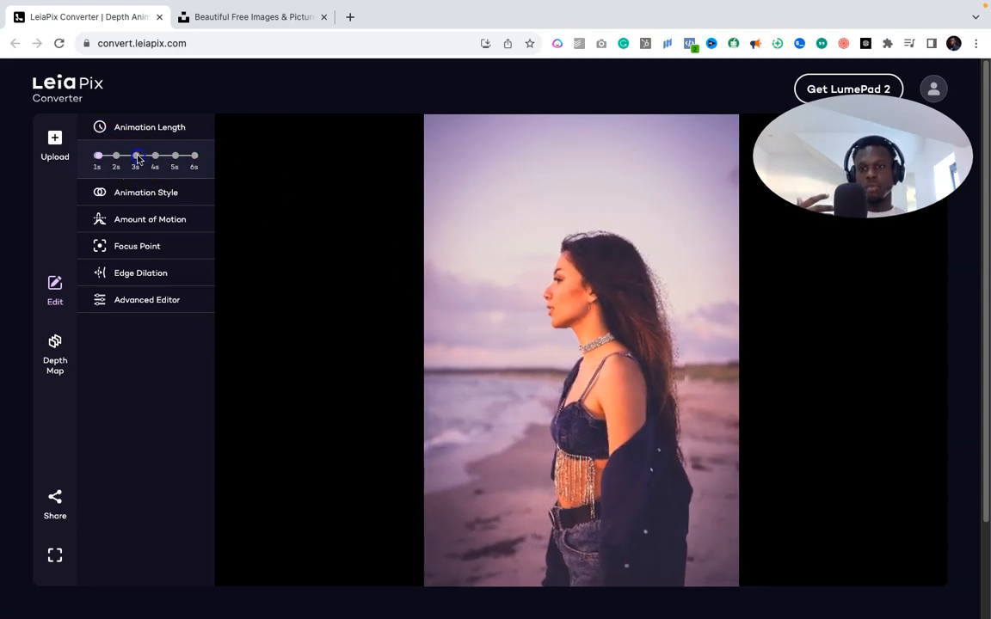
- Preview Horizontal, Wide Circle, Circle, Tall Circle and Vertical styles, ending on Perspective
left_click(155, 194)
left_click(150, 219)
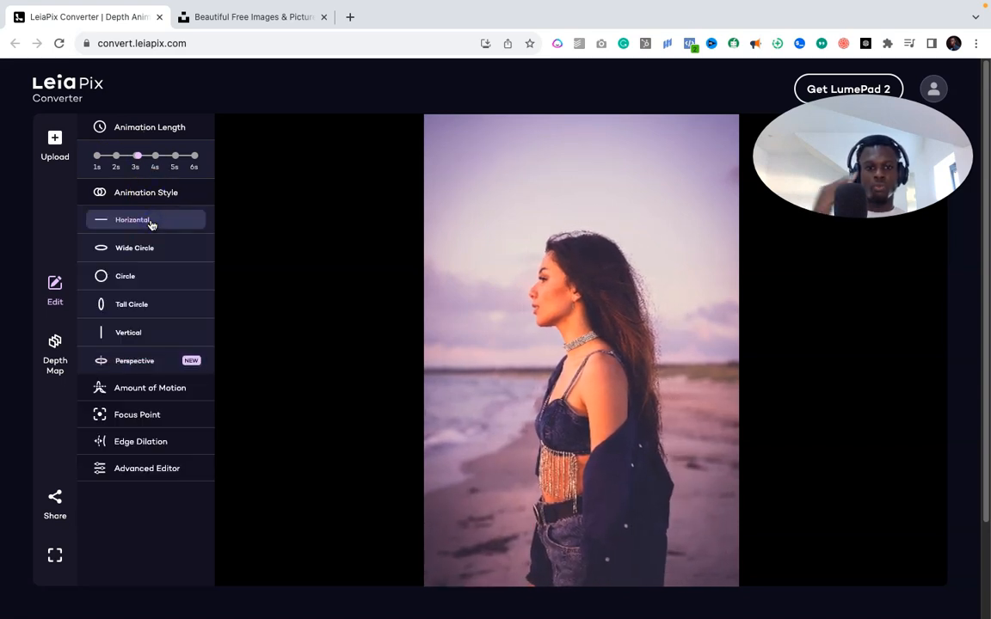
left_click(144, 247)
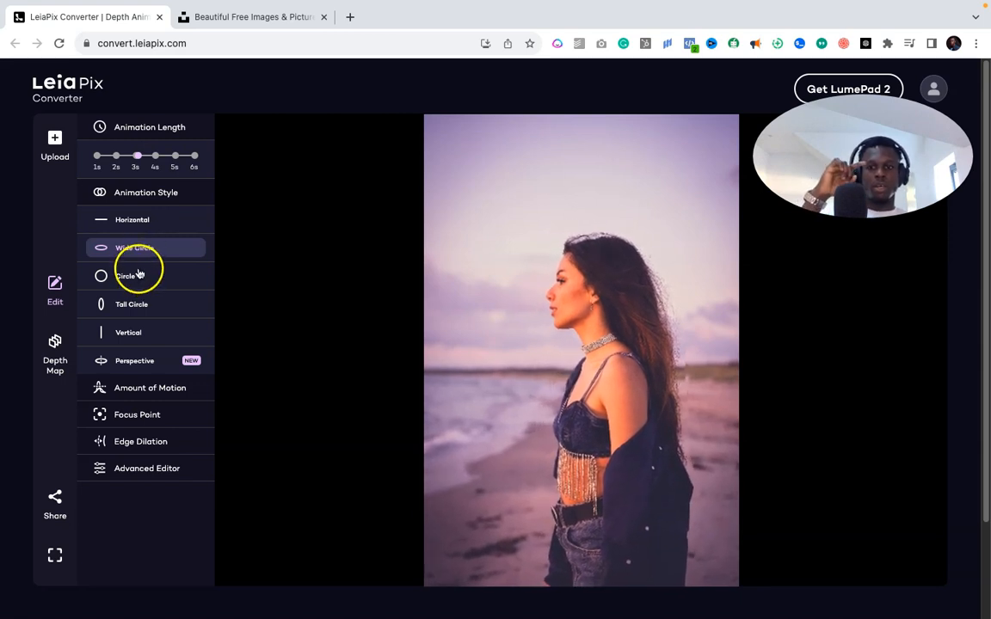
left_click(141, 277)
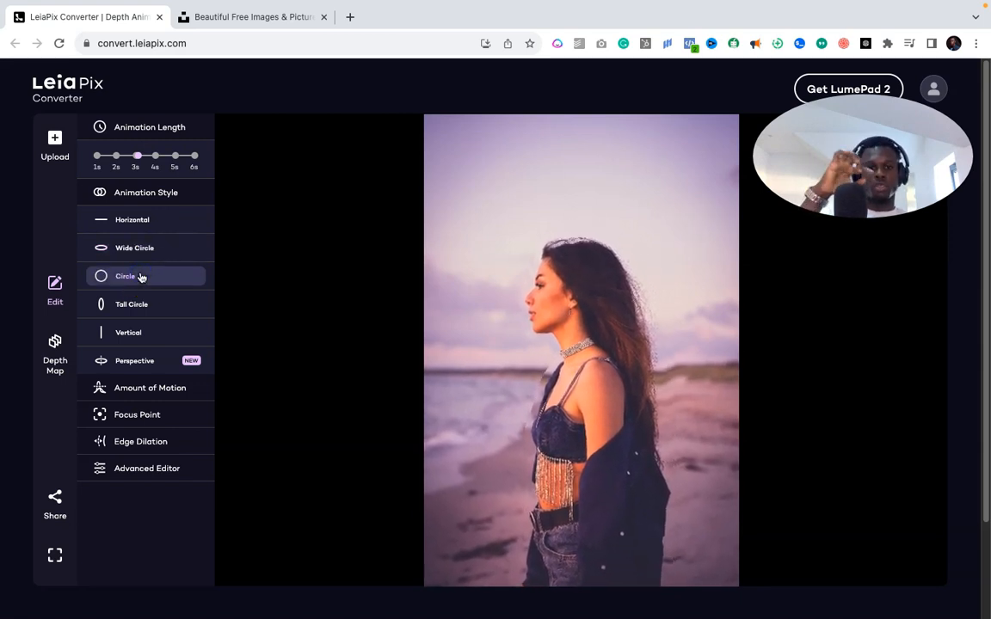
left_click(172, 306)
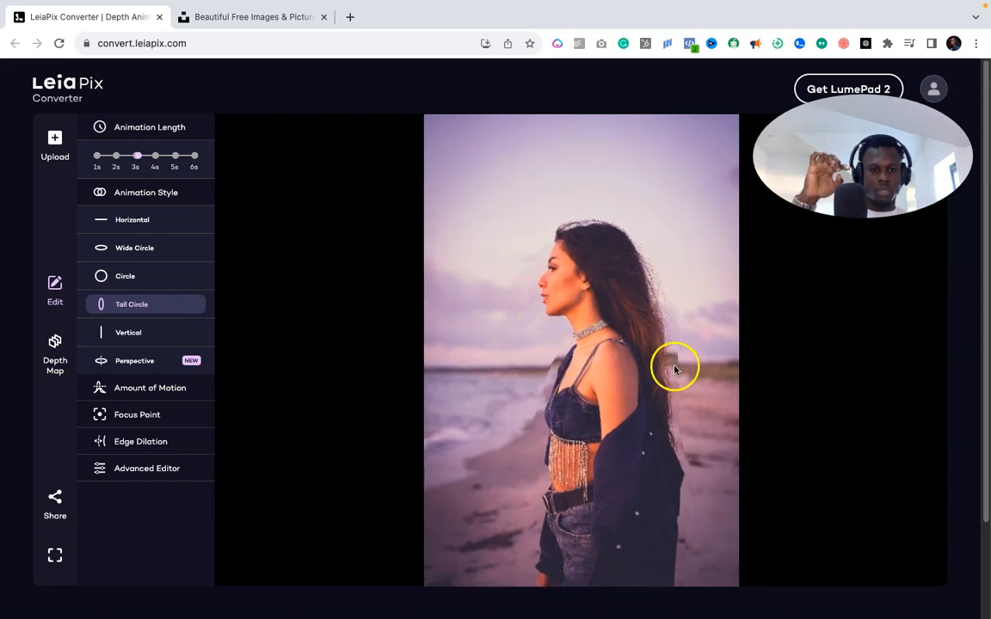
left_click(117, 333)
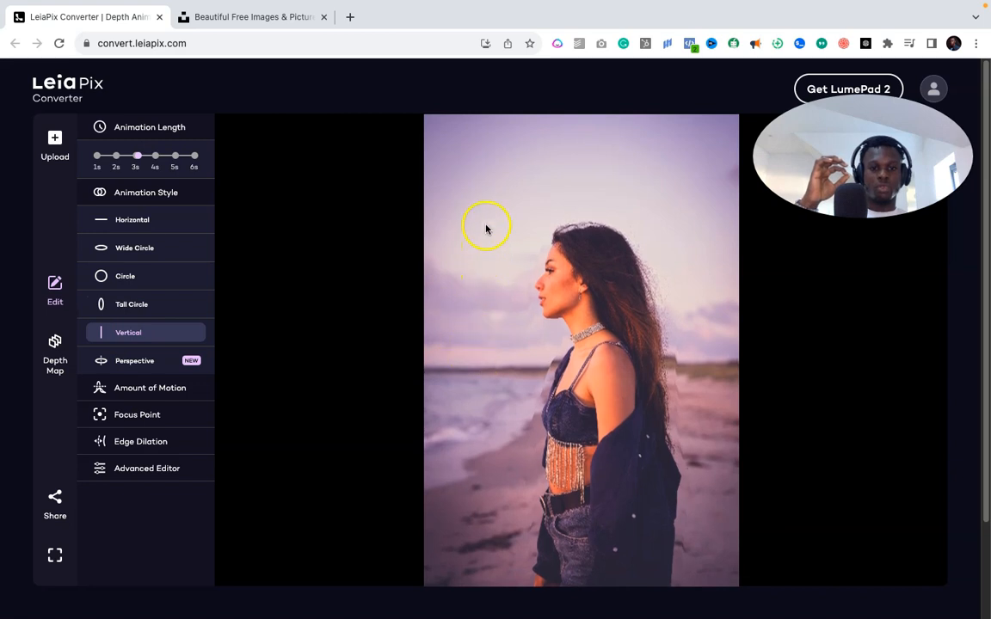
left_click(155, 364)
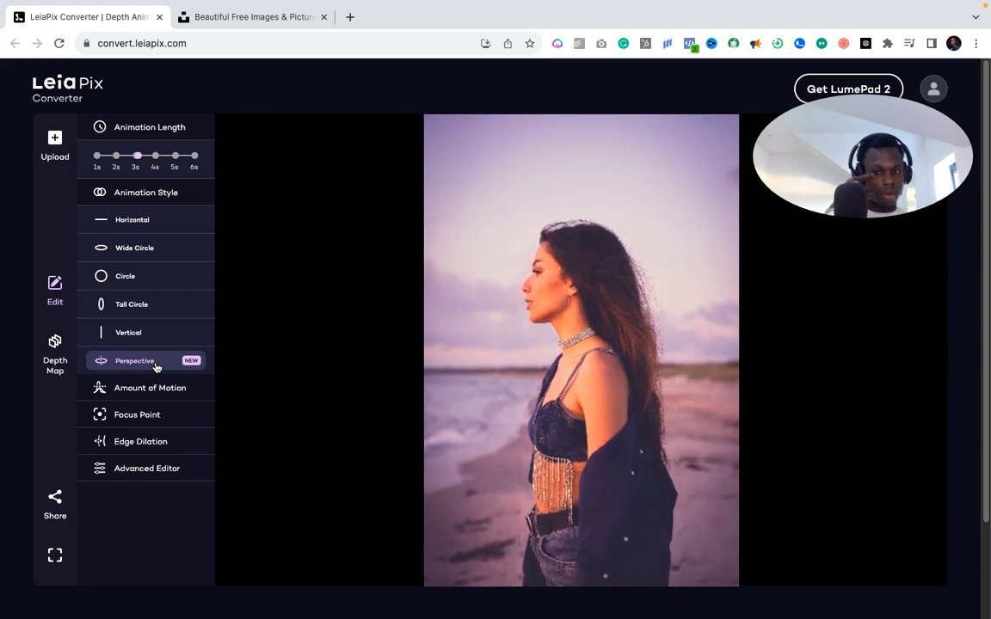
left_click(156, 388)
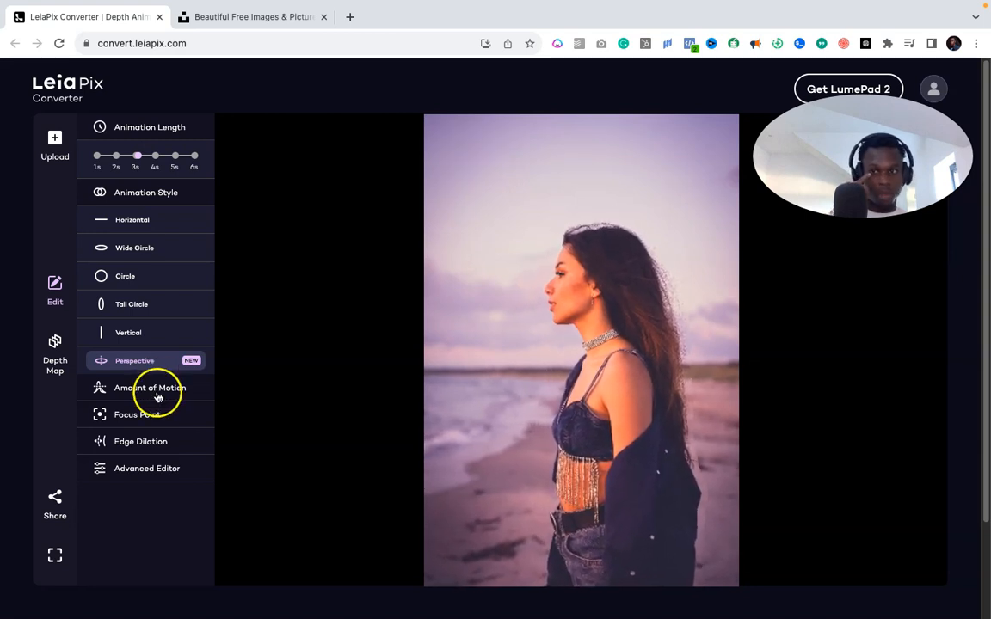
- Try Less and More amounts of motion, then leave it at Regular
left_click(154, 130)
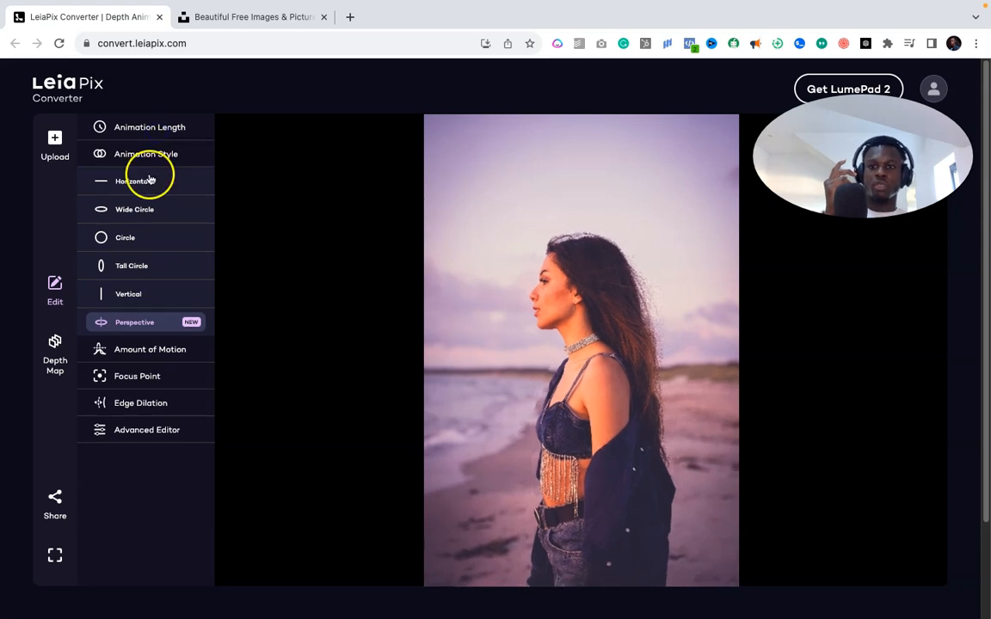
left_click(137, 153)
left_click(143, 182)
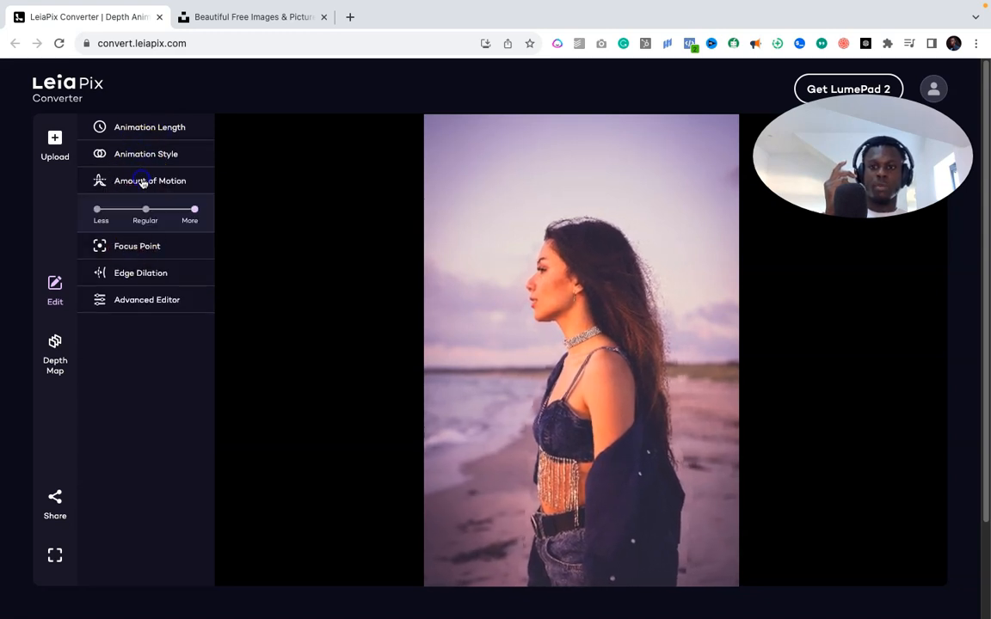
left_click(145, 210)
left_click_drag(144, 211, 189, 212)
left_click(145, 210)
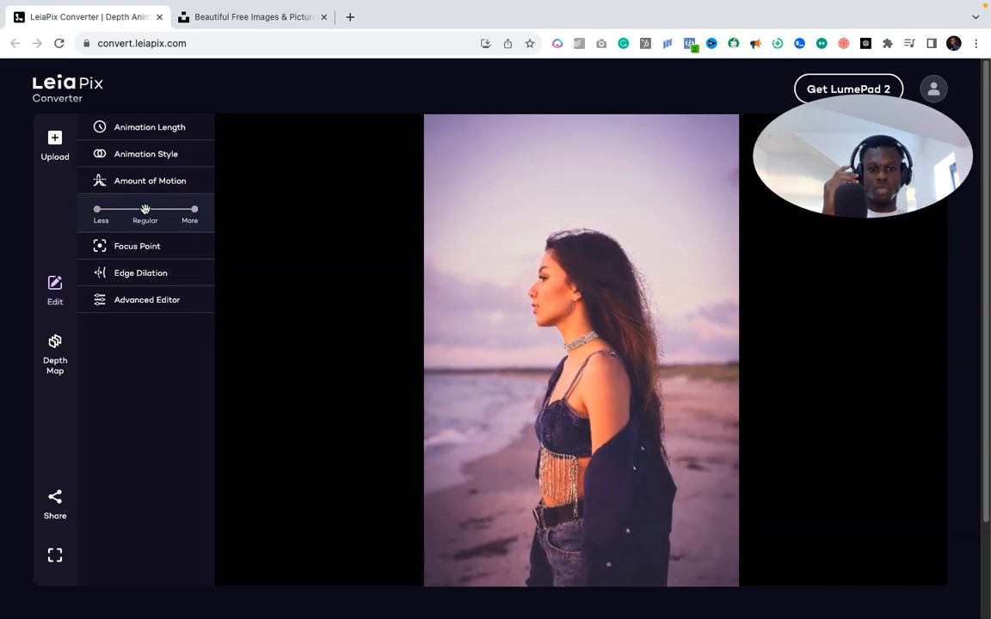
left_click(690, 331)
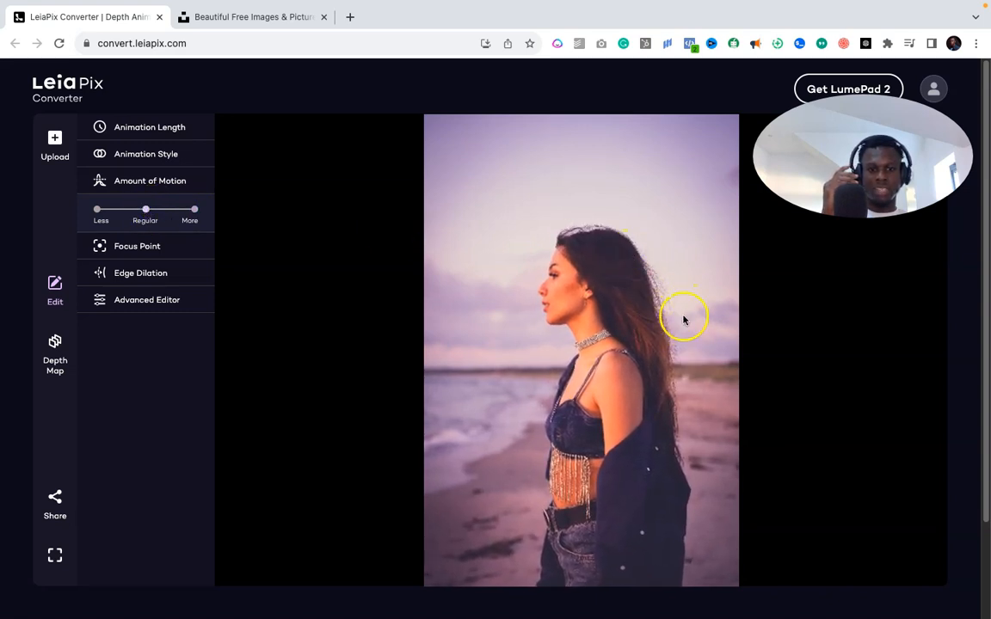
left_click(177, 211)
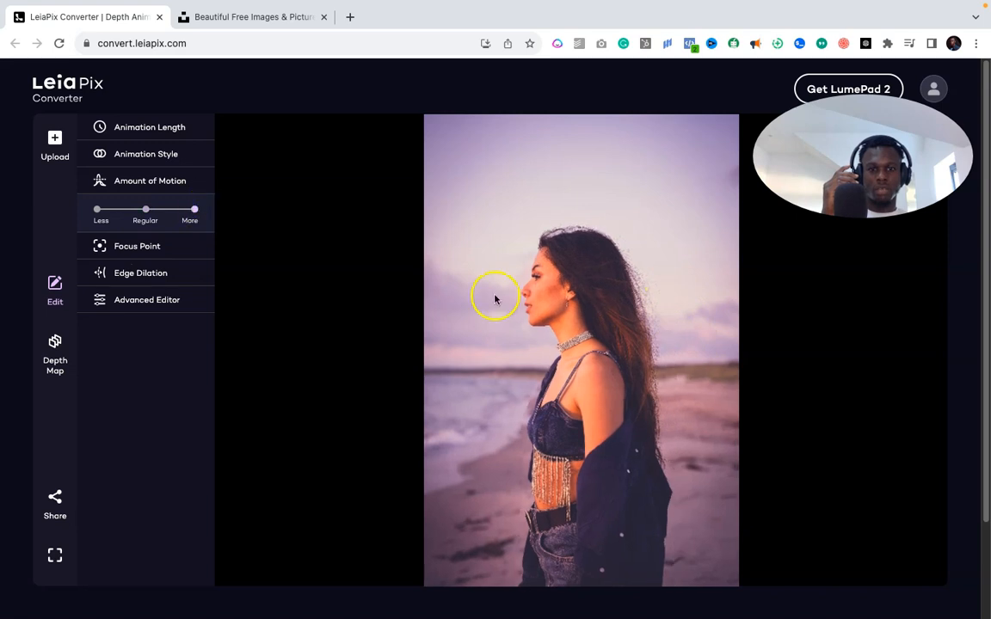
left_click(147, 211)
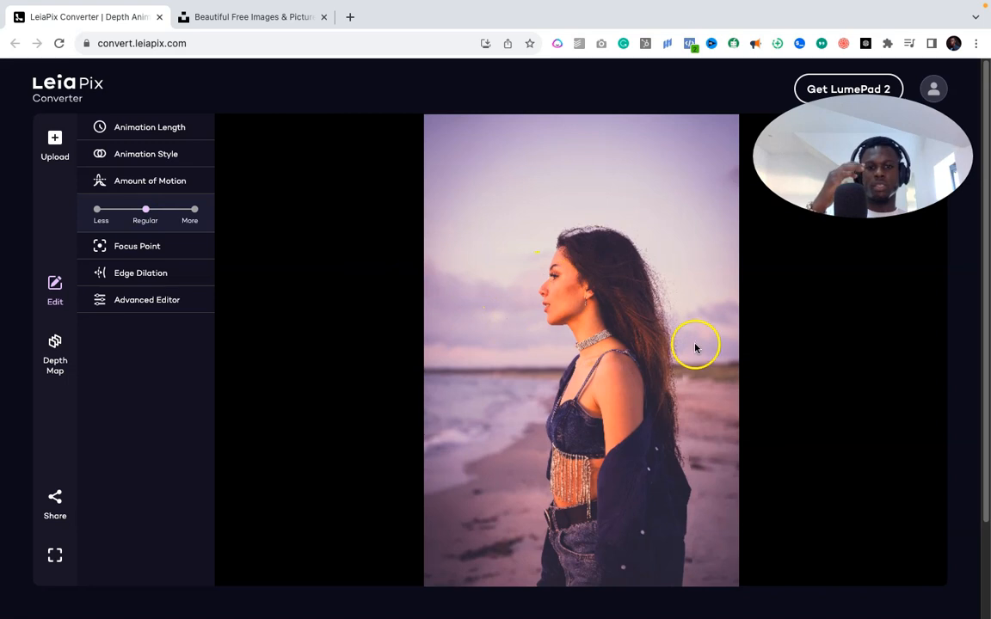
- Try Close and Center focus points, then settle the focus point on Far
left_click(172, 255)
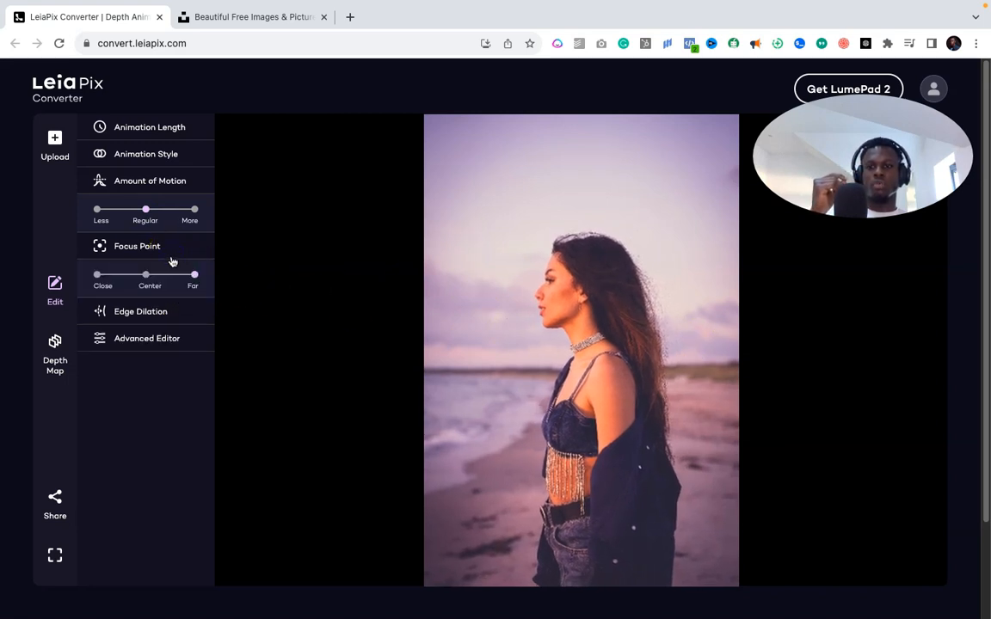
left_click(97, 275)
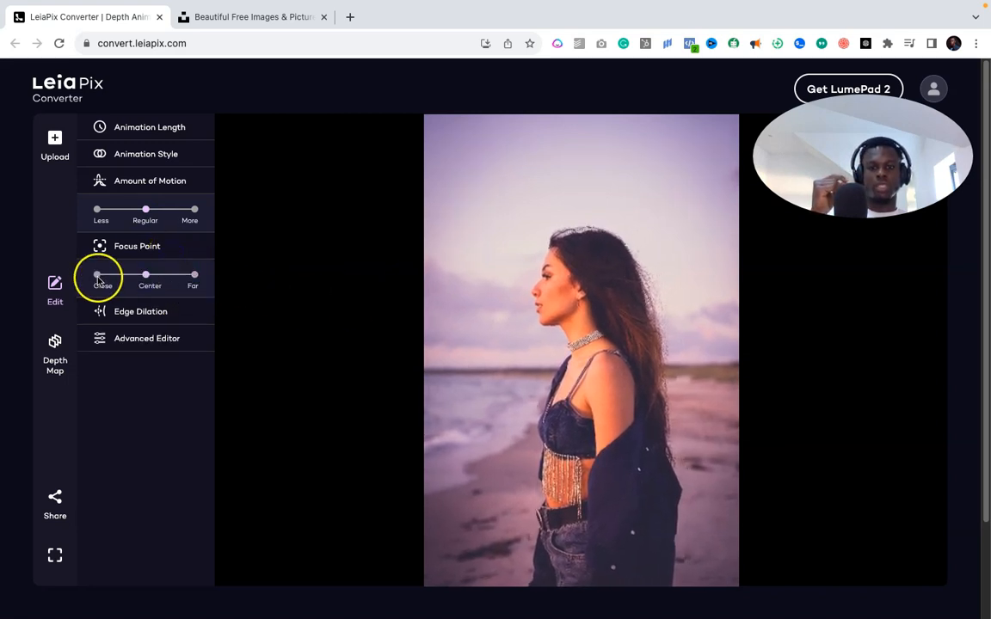
left_click(193, 275)
left_click(157, 307)
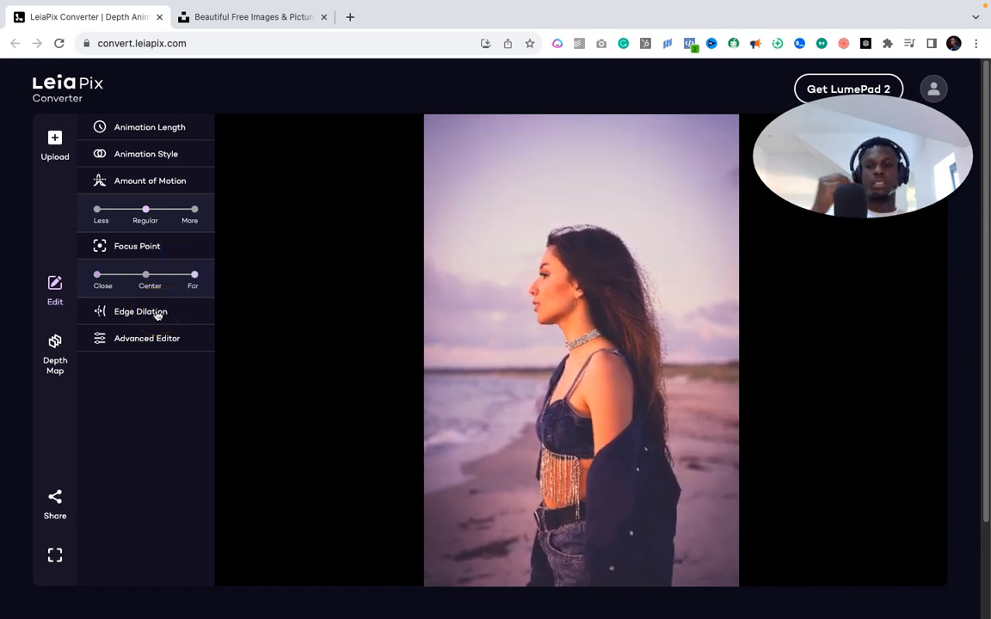
left_click(97, 275)
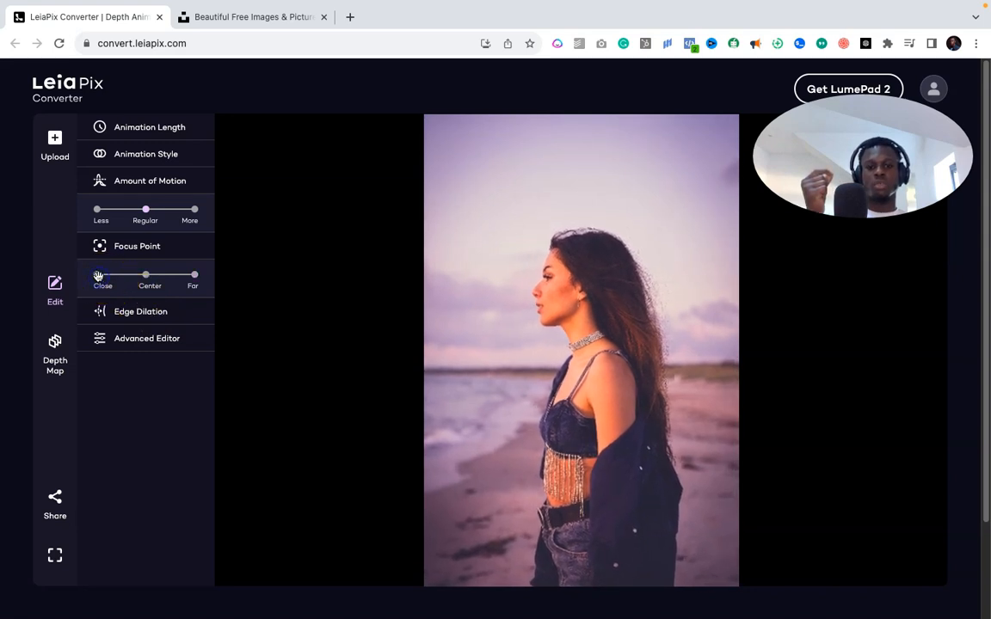
left_click(146, 276)
left_click(194, 276)
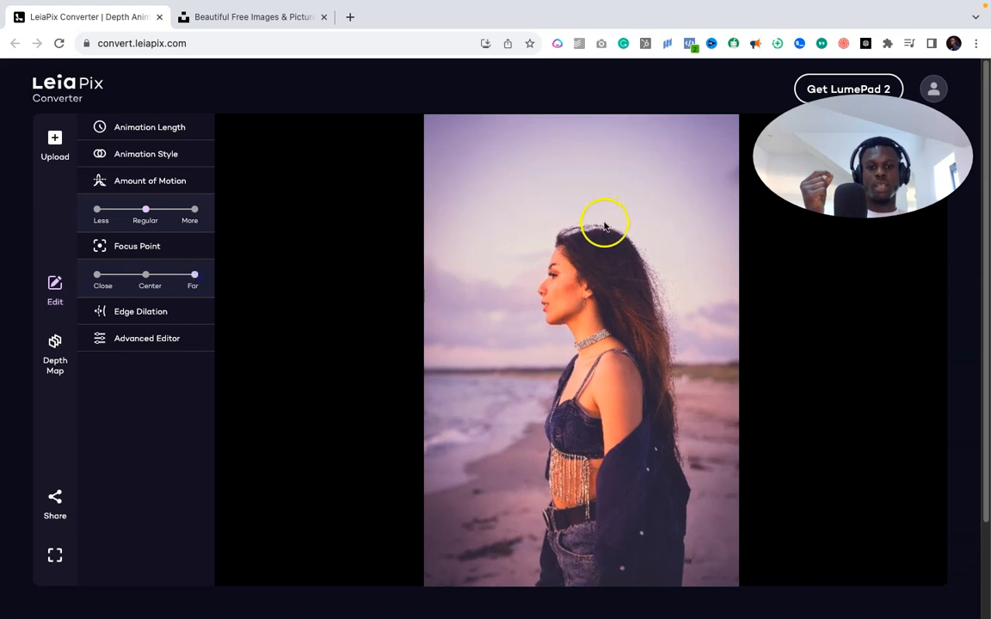
- Lower edge dilation, then set Amplitude-Y to 1.00, Amplitude-Z to 0.04 and nudge Phase-X up
left_click(159, 315)
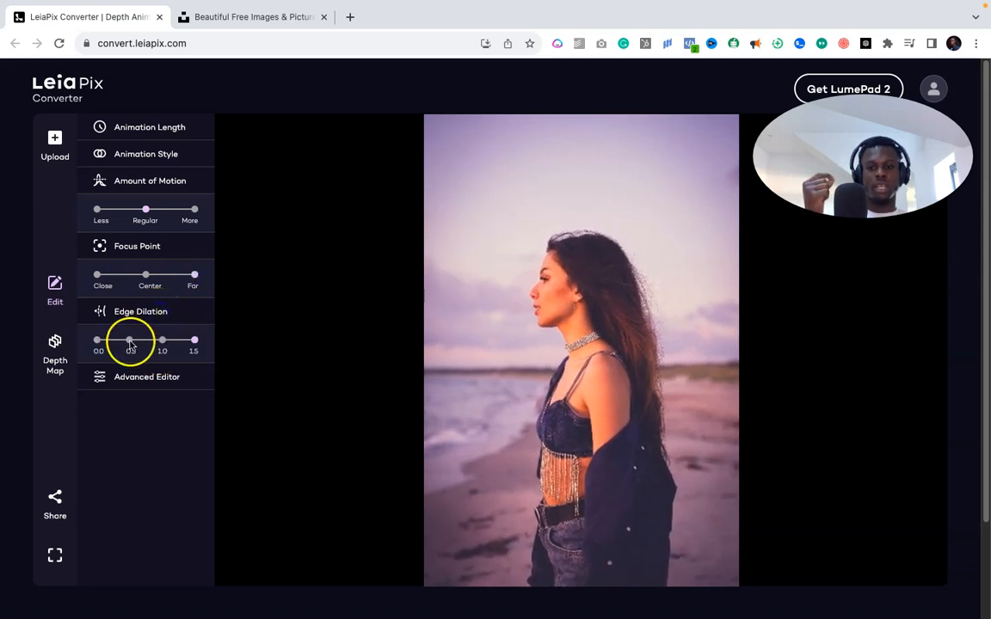
left_click(138, 336)
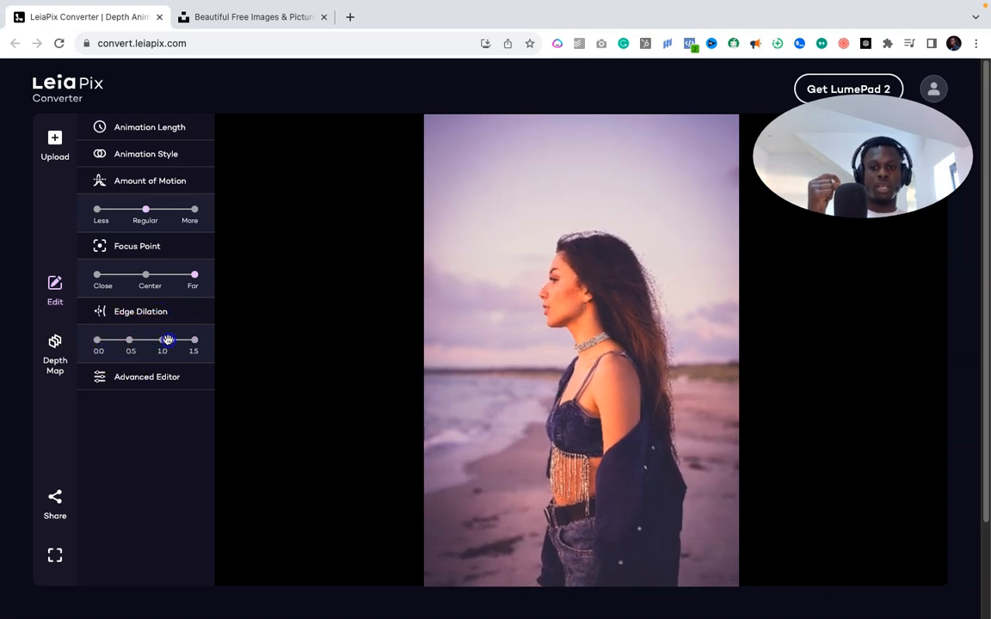
left_click(128, 371)
left_click(149, 214)
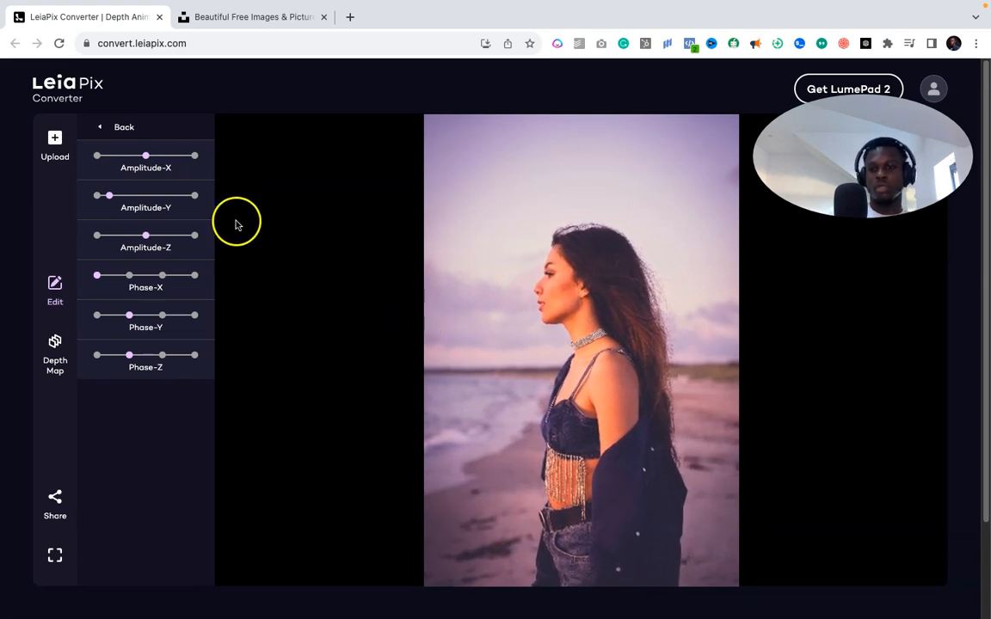
left_click(194, 198)
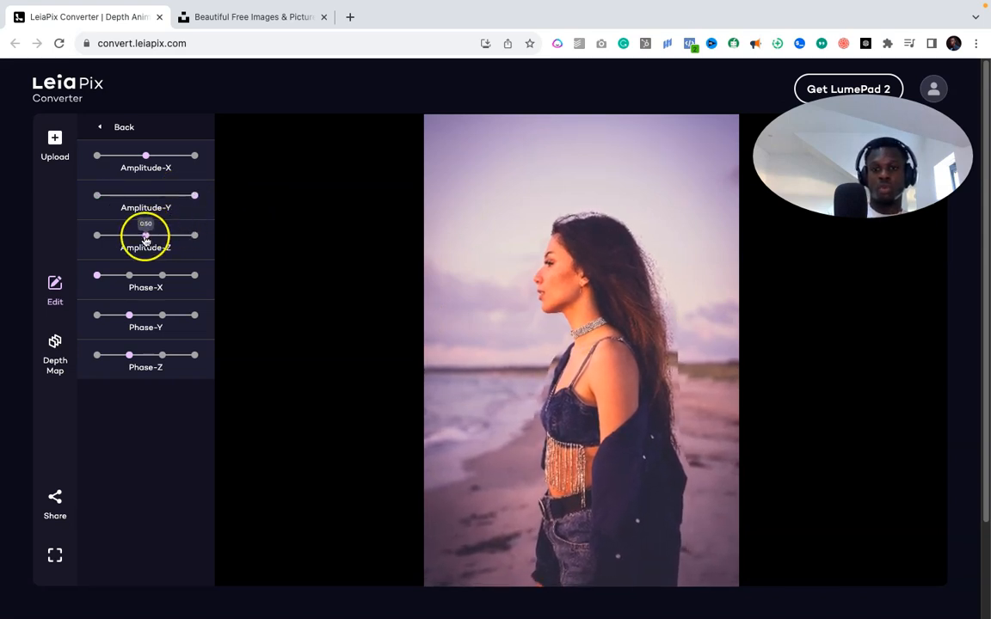
left_click_drag(132, 239, 100, 234)
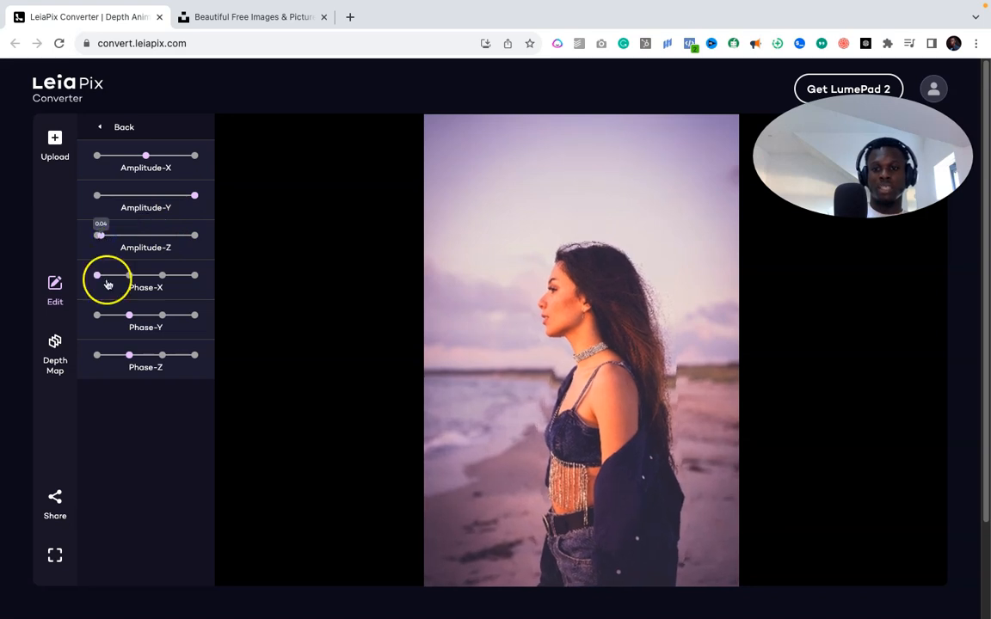
left_click_drag(108, 284, 130, 275)
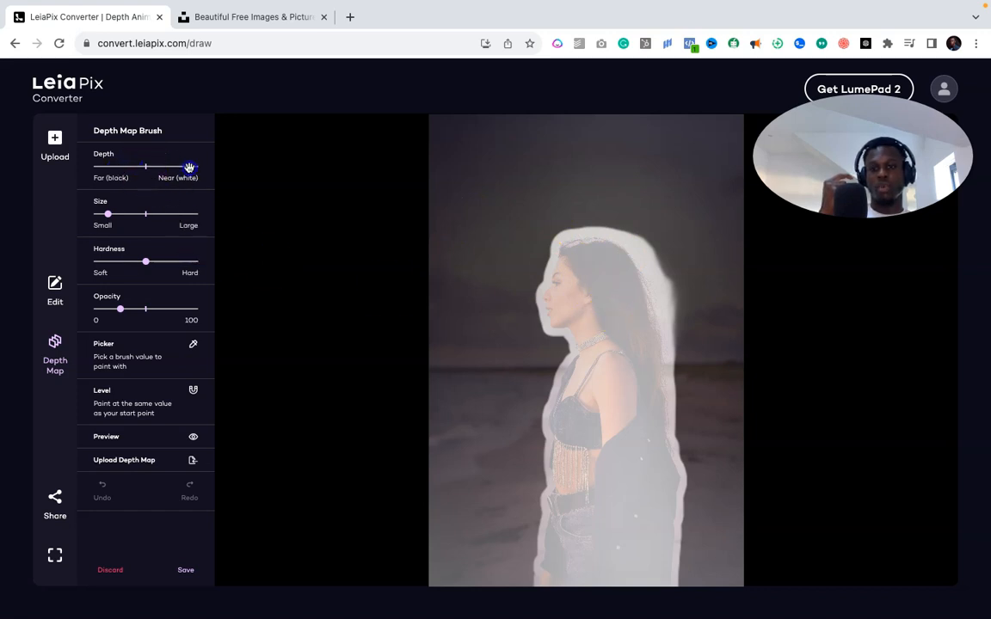
- Paint depth strokes around the woman's head with a larger brush, then undo and discard them
left_click_drag(108, 213, 152, 214)
mouse_move(616, 191)
left_mouse_down()
mouse_move(553, 225)
mouse_move(533, 252)
mouse_move(527, 338)
mouse_move(521, 316)
left_mouse_up()
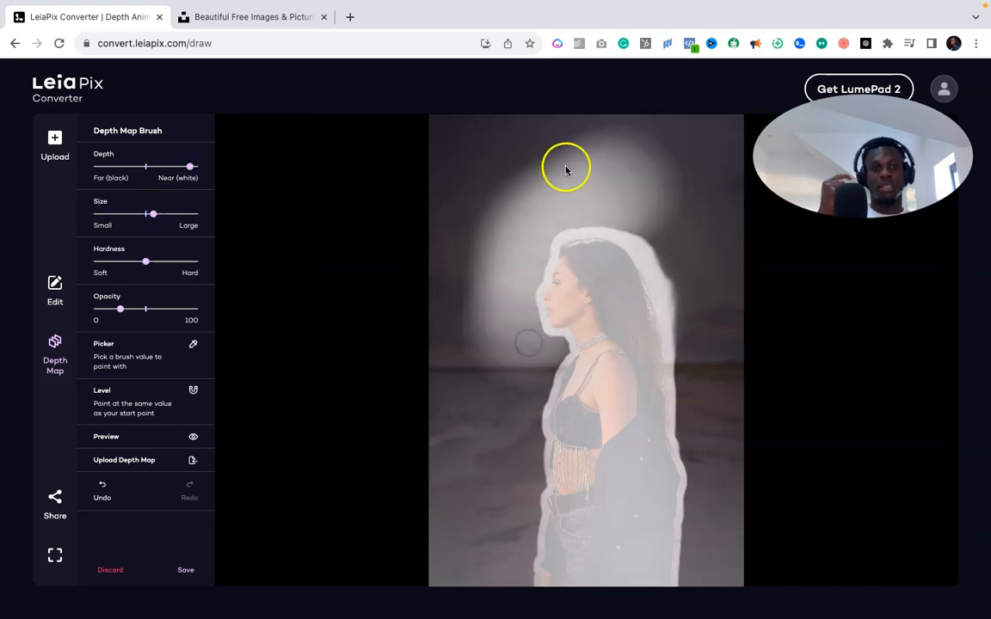
left_click(111, 572)
left_click(55, 346)
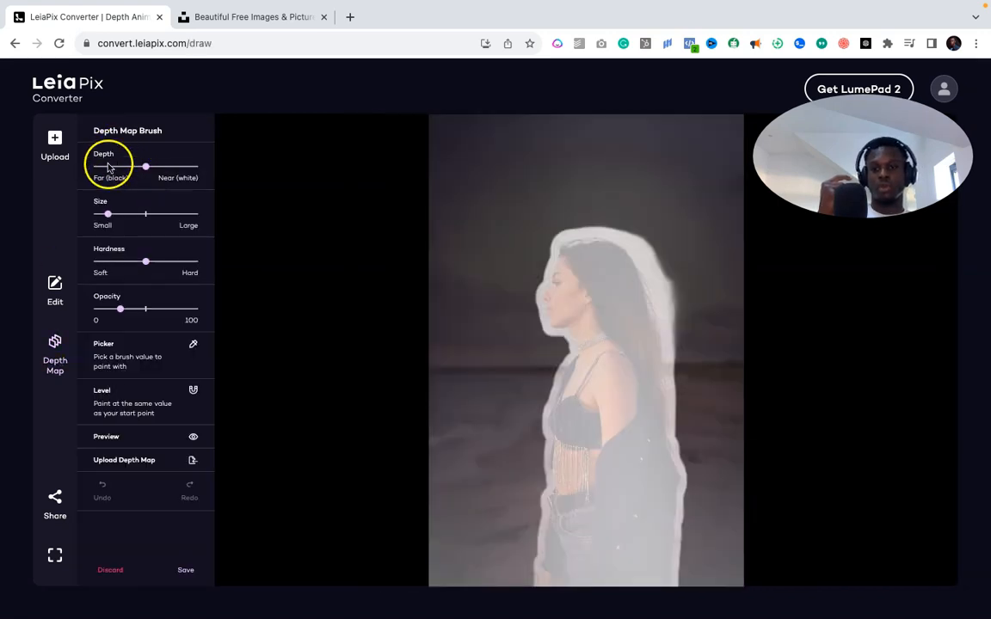
left_click_drag(518, 251, 509, 285)
mouse_move(592, 236)
left_mouse_down()
mouse_move(565, 253)
mouse_move(599, 250)
left_mouse_up()
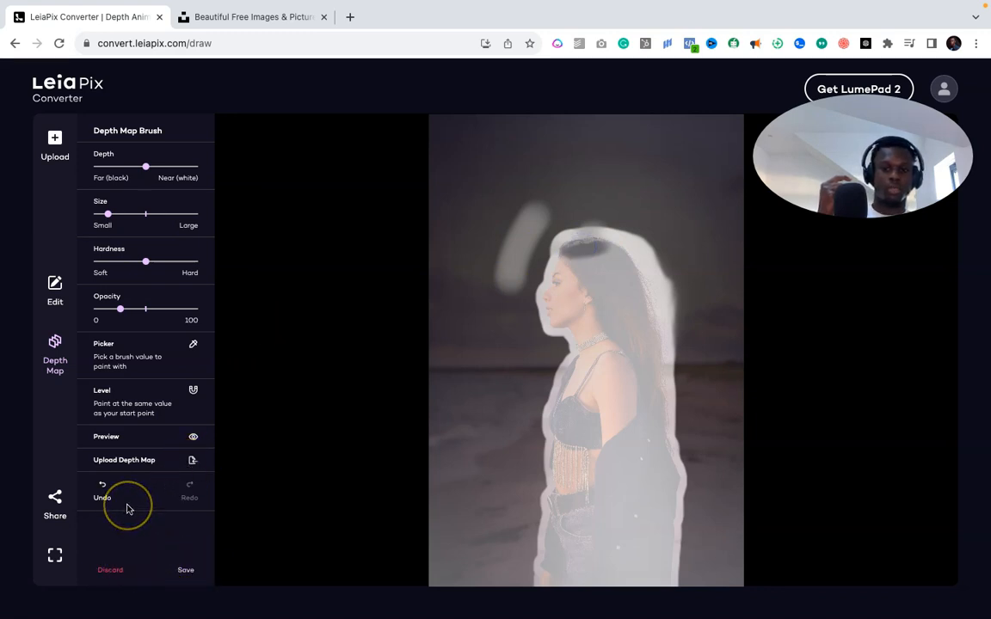
left_click(189, 438)
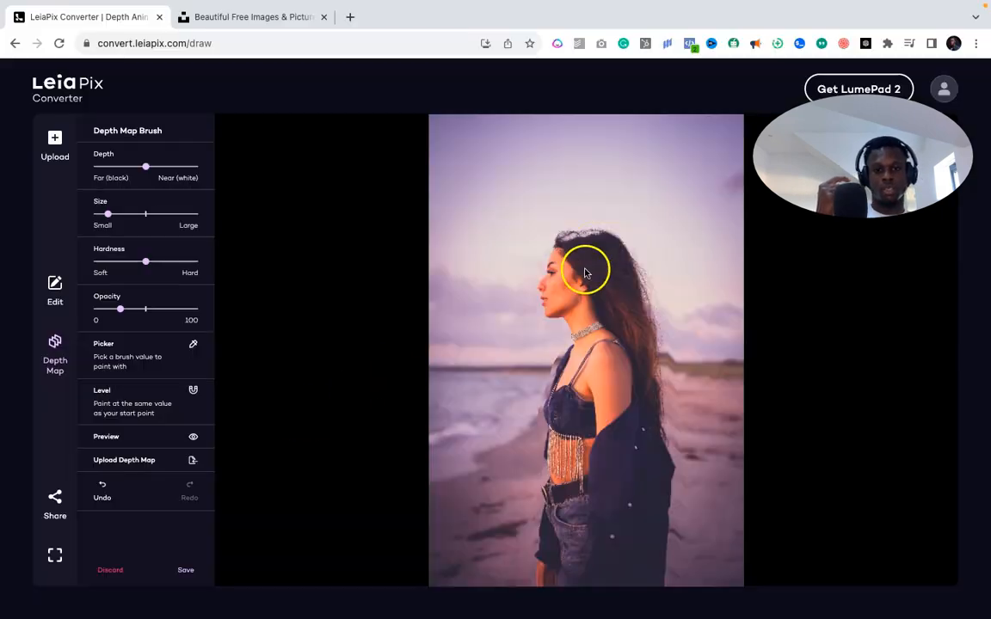
left_click_drag(589, 267, 581, 245)
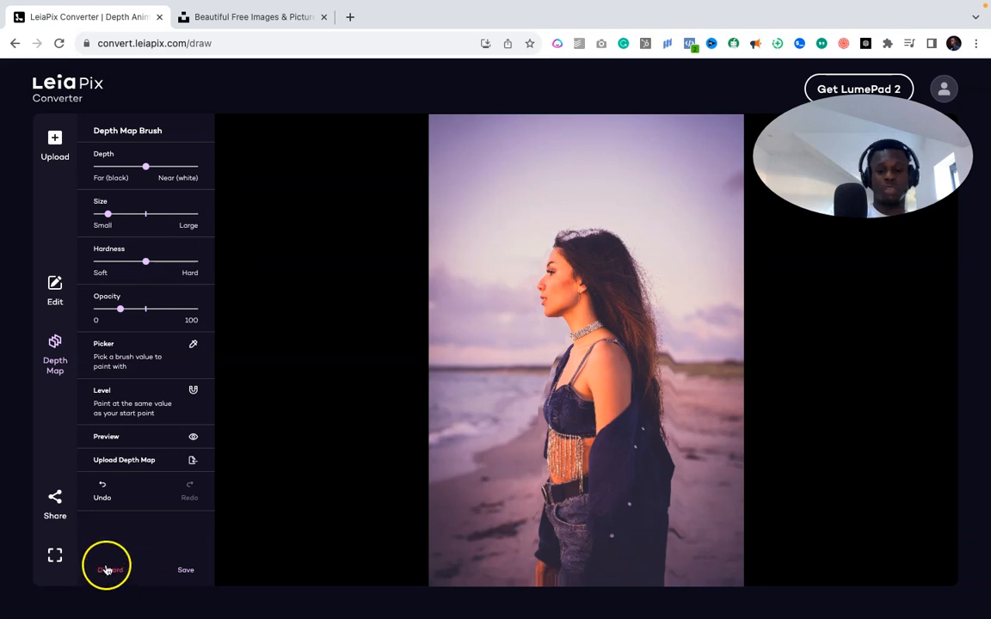
left_click(102, 496)
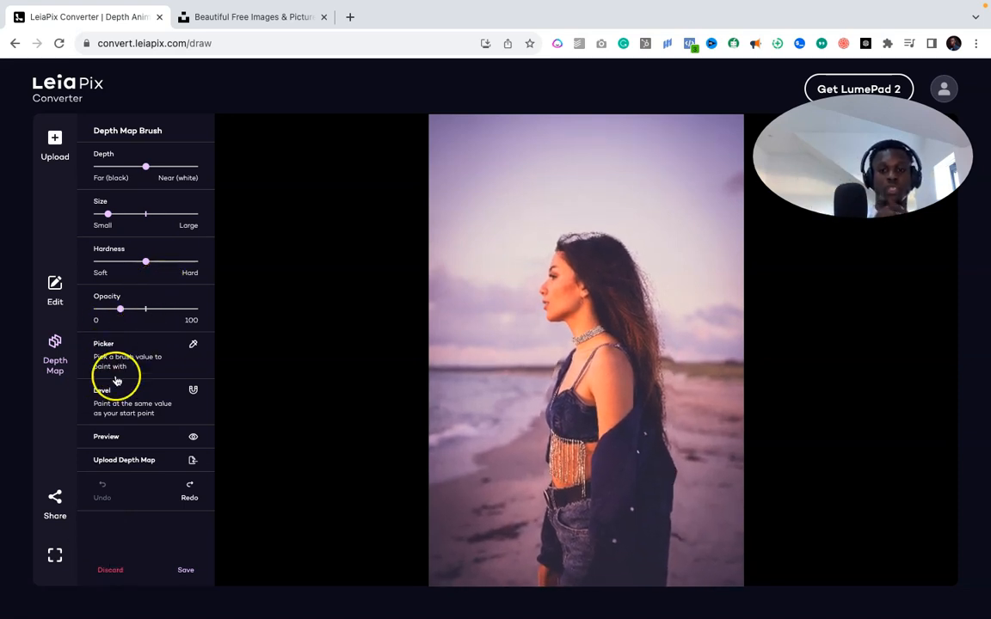
left_click(109, 571)
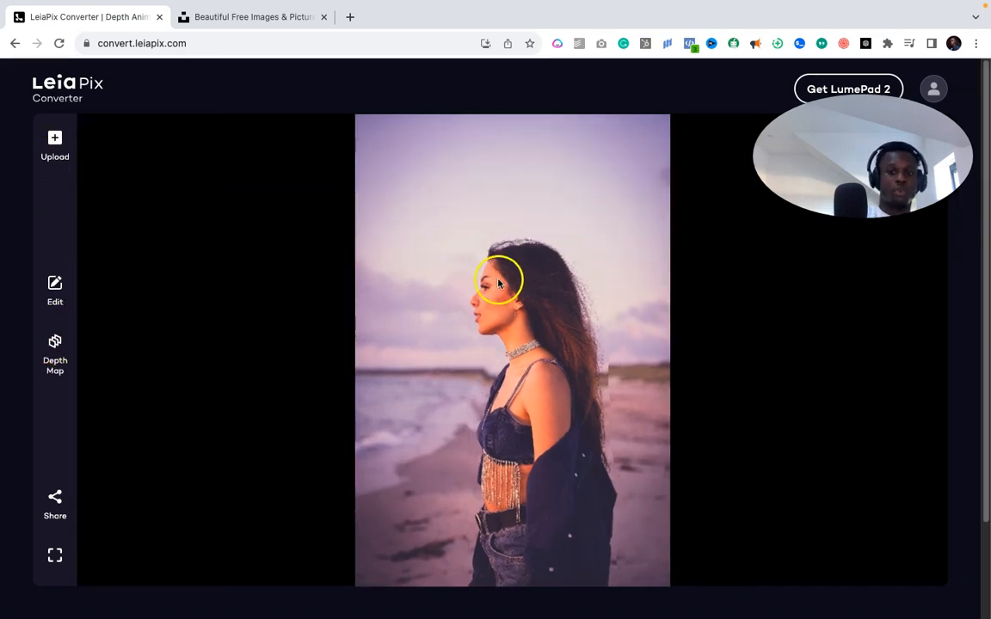
- Render the animation and save it to the device as an MP4, then close the share window
left_click(52, 508)
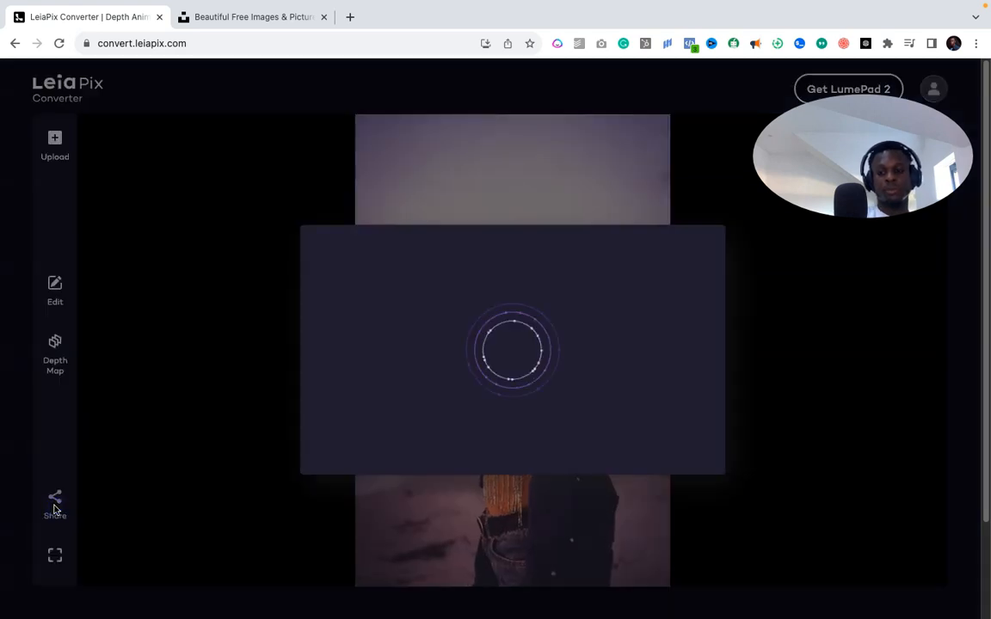
left_click(54, 507)
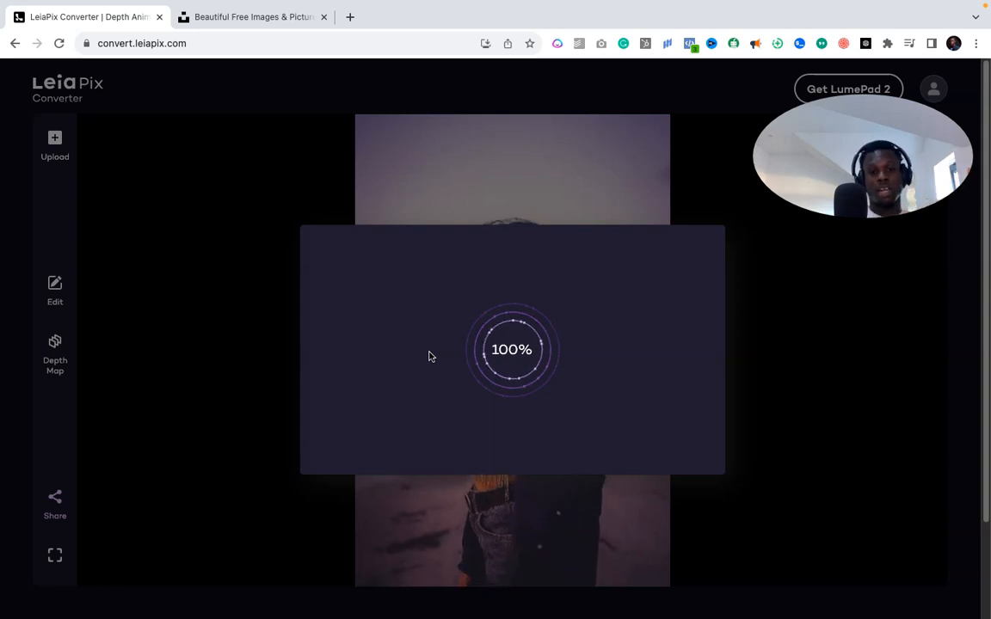
left_click(390, 470)
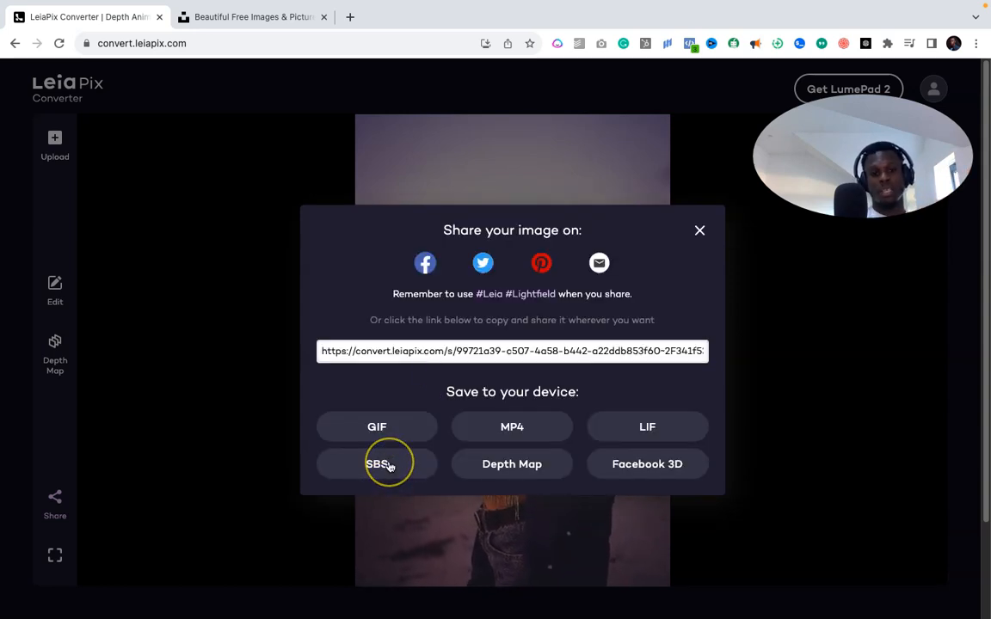
left_click(647, 427)
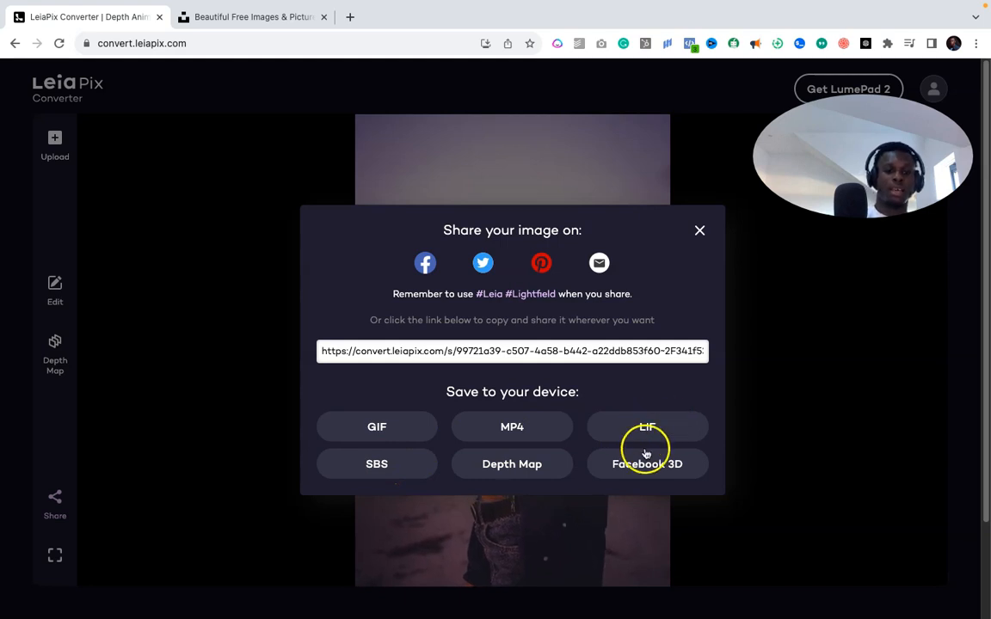
left_click(524, 430)
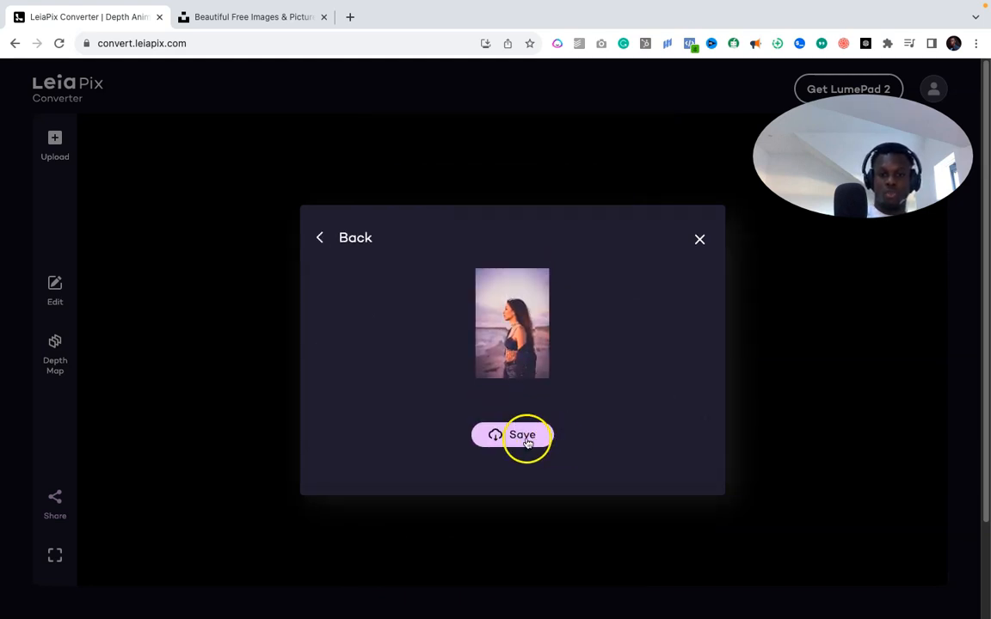
left_click(523, 436)
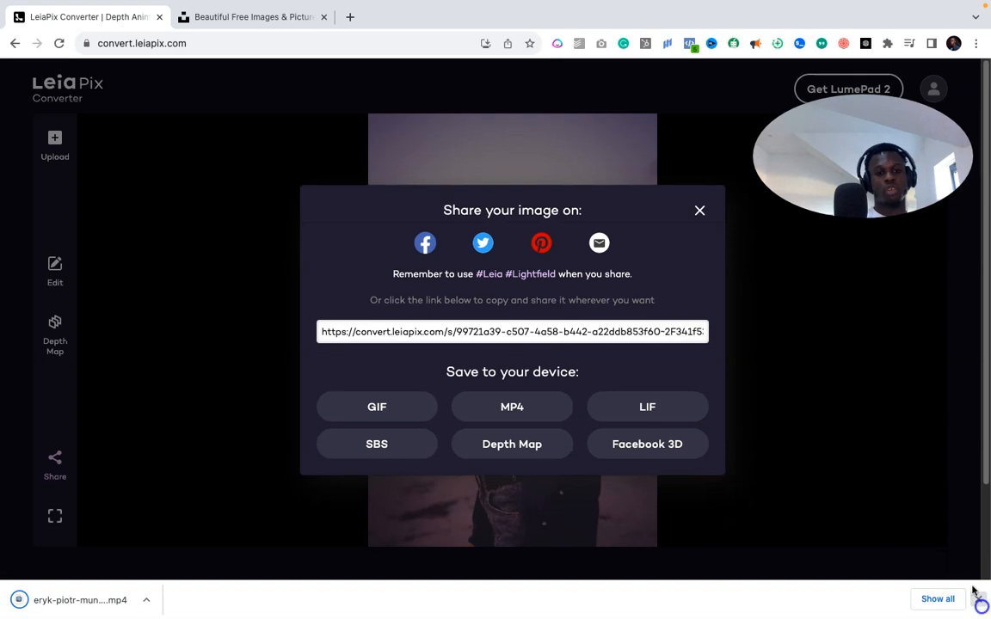
left_click(699, 211)
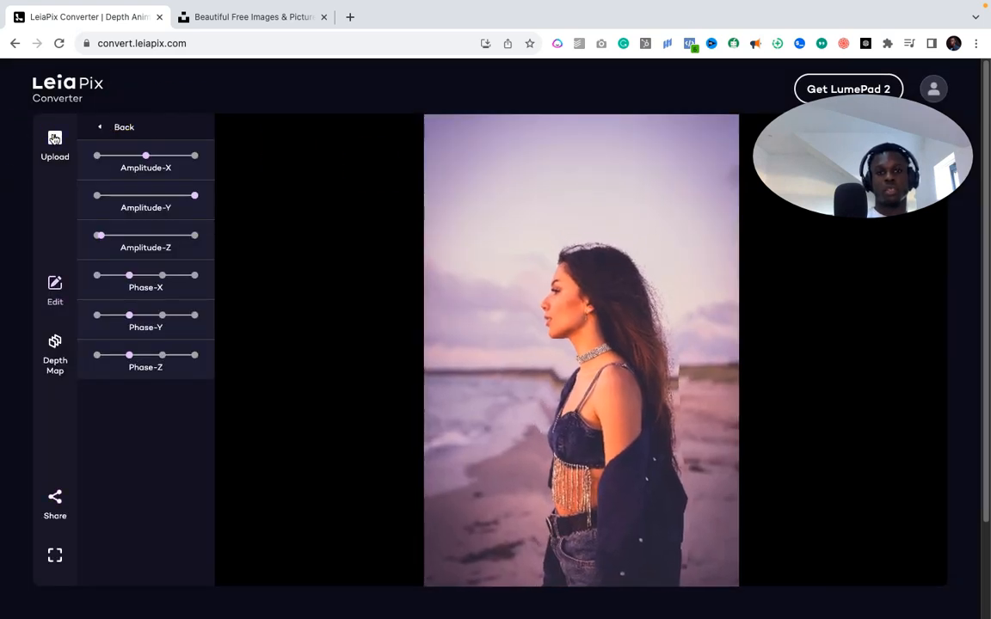
- Load the second Desktop photo, the man in a black suit, into the converter
left_click(54, 138)
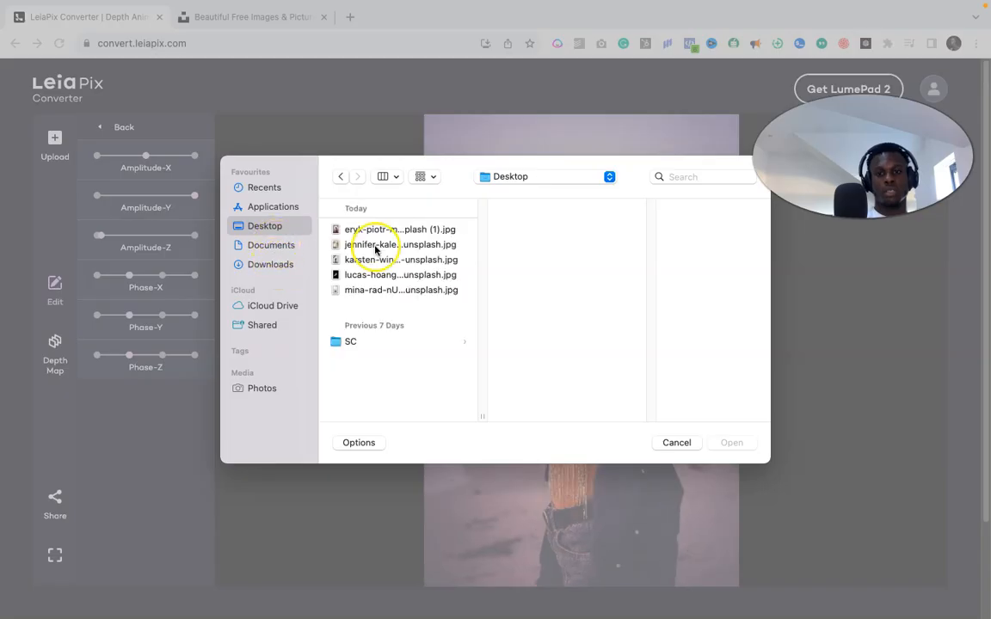
left_click(376, 246)
double_click(370, 229)
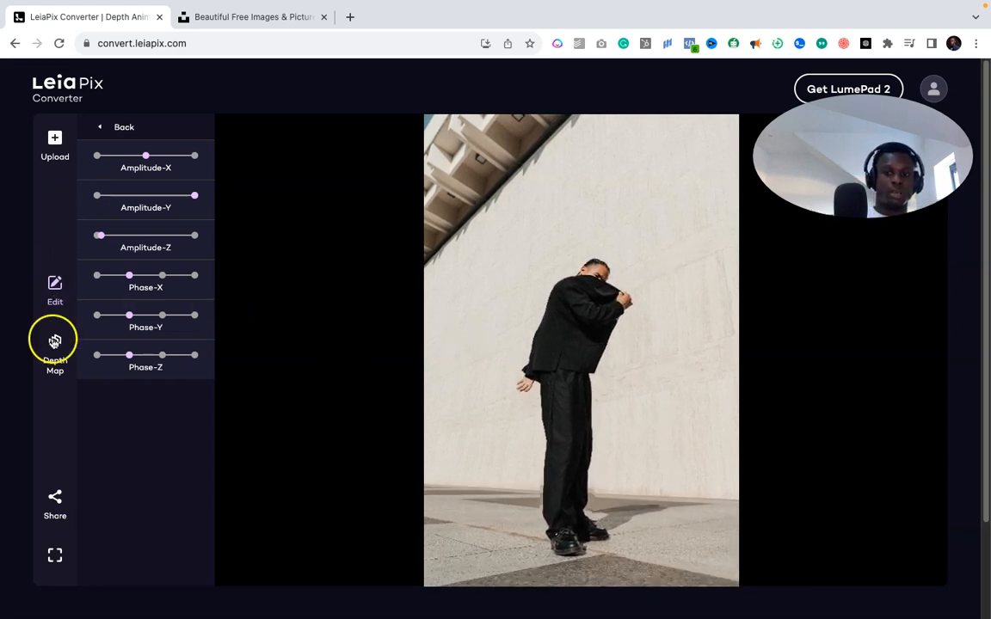
- Try 6s, 1s and 3s lengths, then set the animation length to 4 seconds
left_click(100, 127)
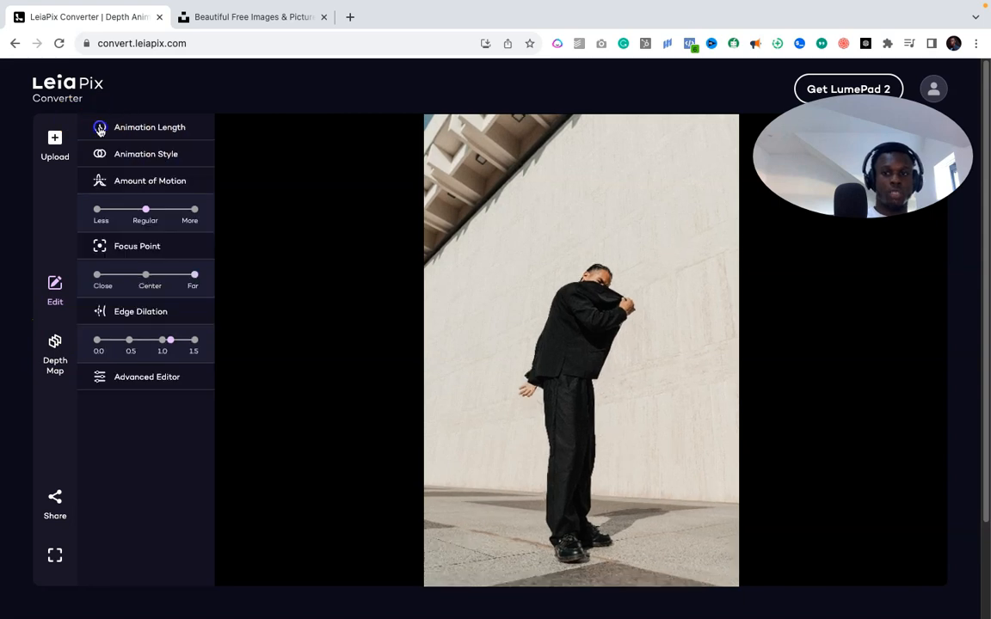
left_click(148, 128)
left_click_drag(172, 155, 194, 154)
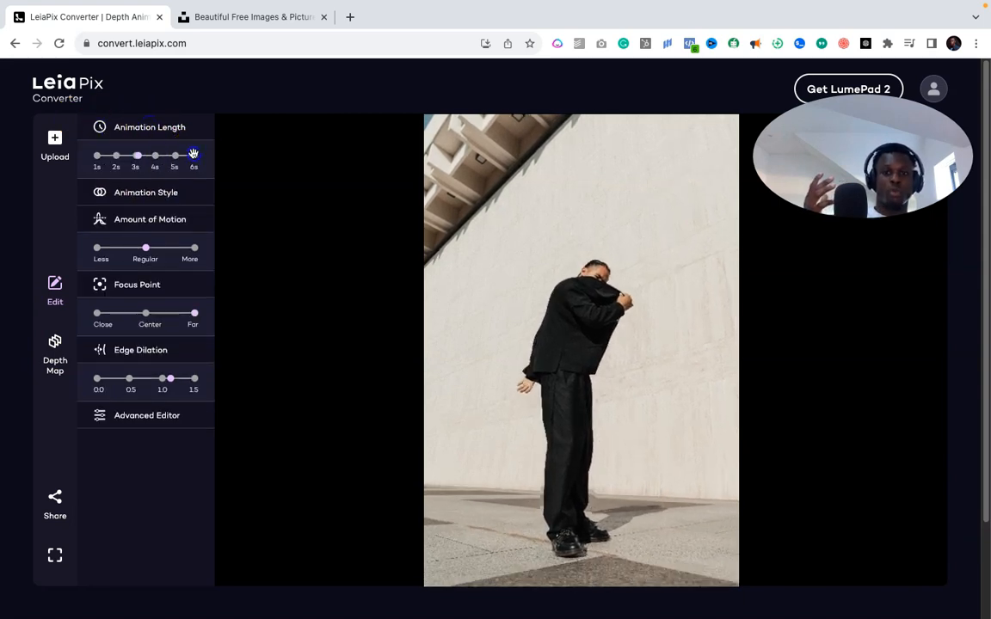
left_click(97, 156)
left_click(132, 156)
left_click_drag(132, 157, 153, 157)
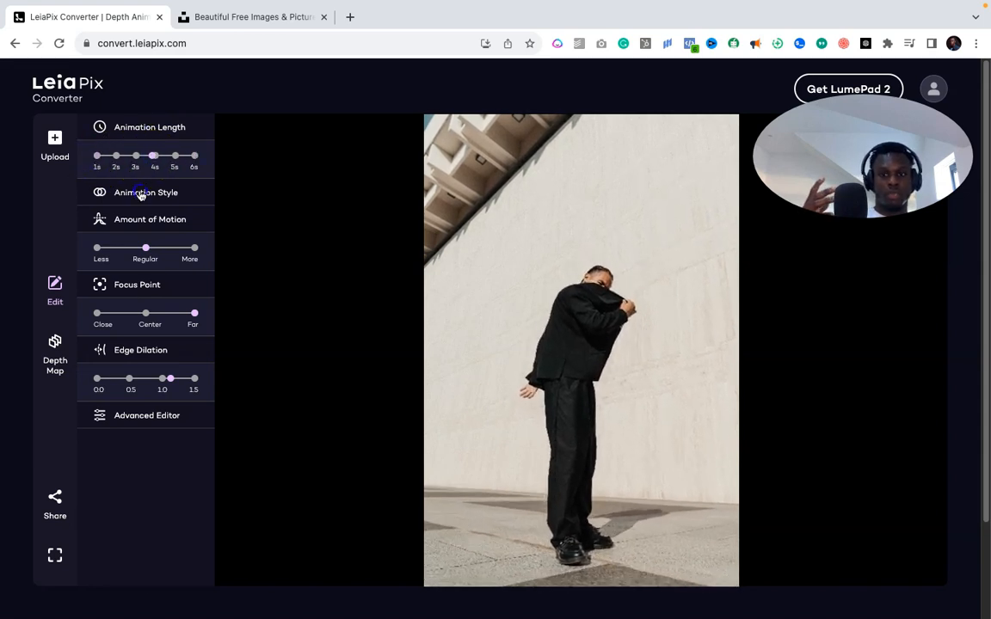
- Preview Vertical, Tall Circle, Circle and Horizontal styles, then keep Perspective
left_click(144, 194)
left_click(177, 360)
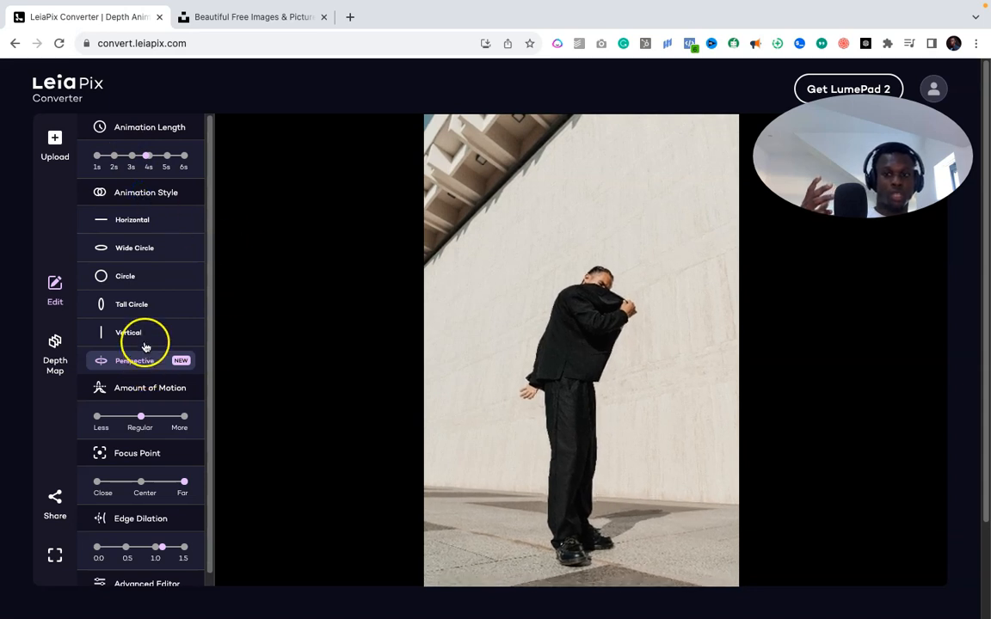
left_click(145, 339)
left_click(144, 314)
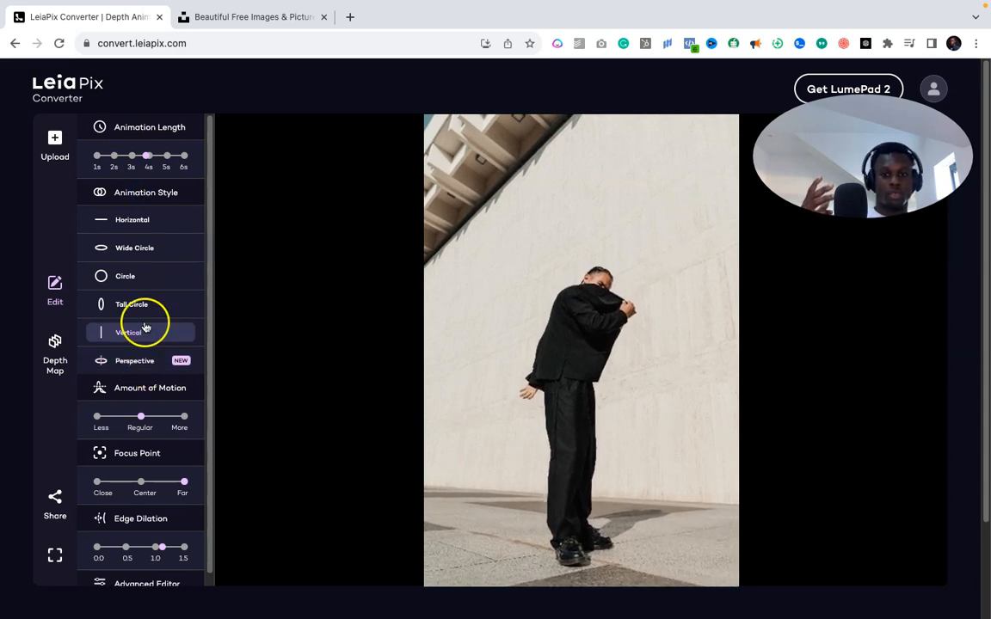
left_click(136, 269)
left_click(148, 195)
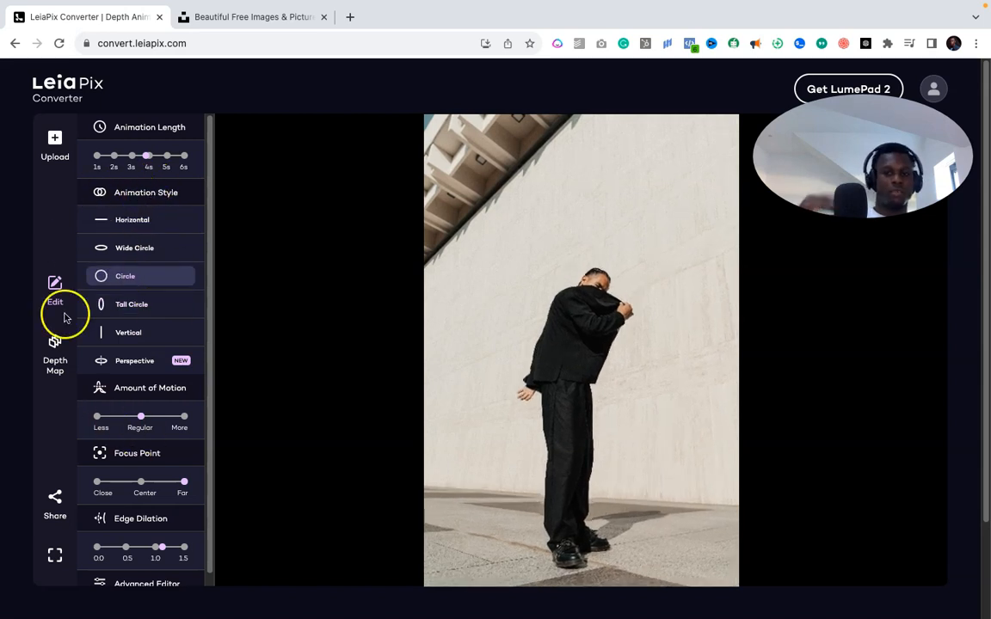
left_click(148, 229)
left_click(130, 360)
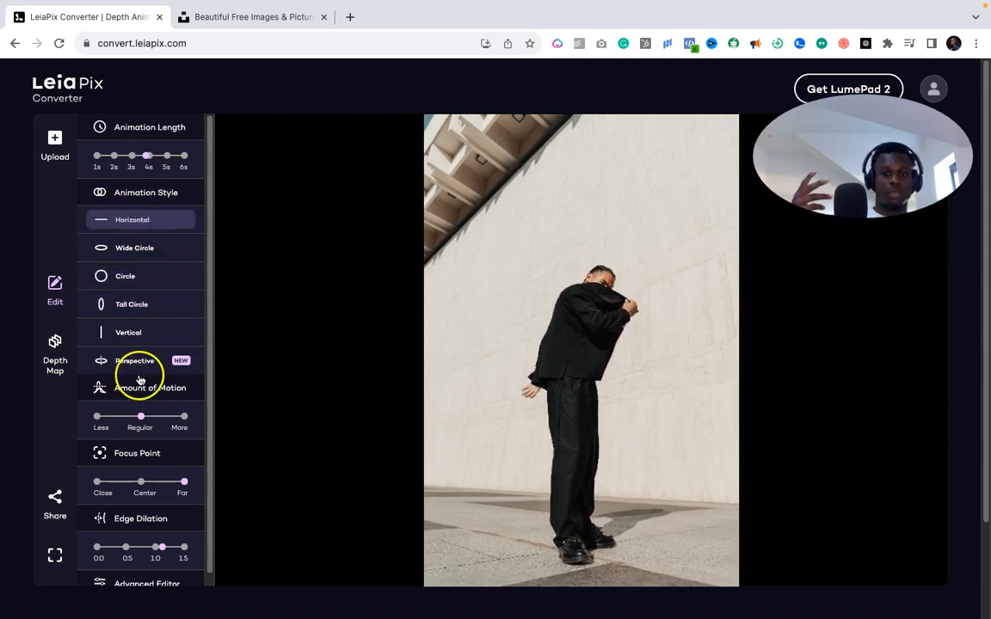
left_click(145, 200)
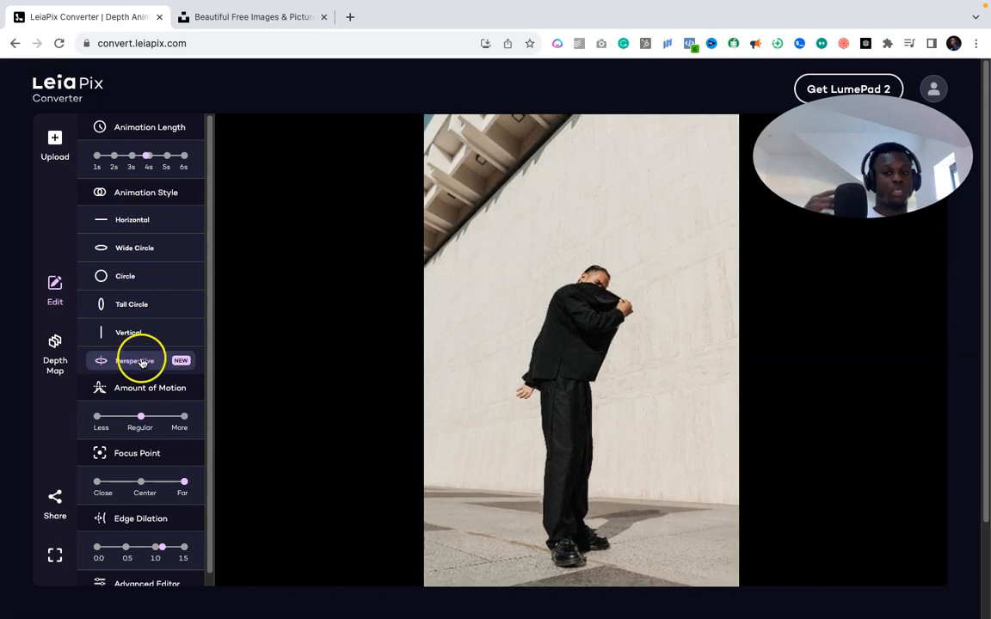
- Set the focus point to Far after trying Center and Close, and raise motion to More
scroll(135, 400, "down", 3)
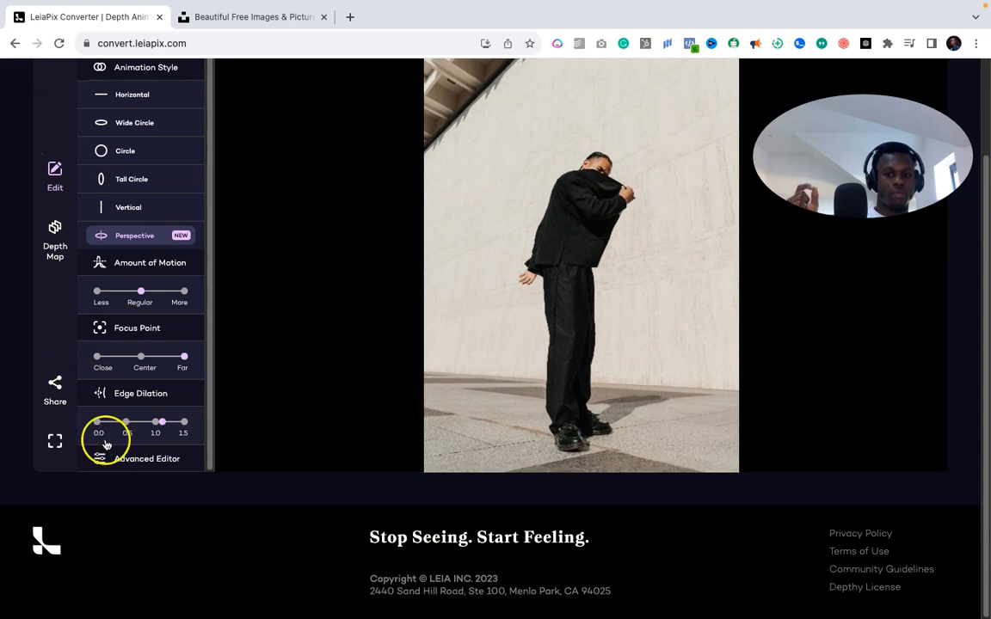
left_click(140, 357)
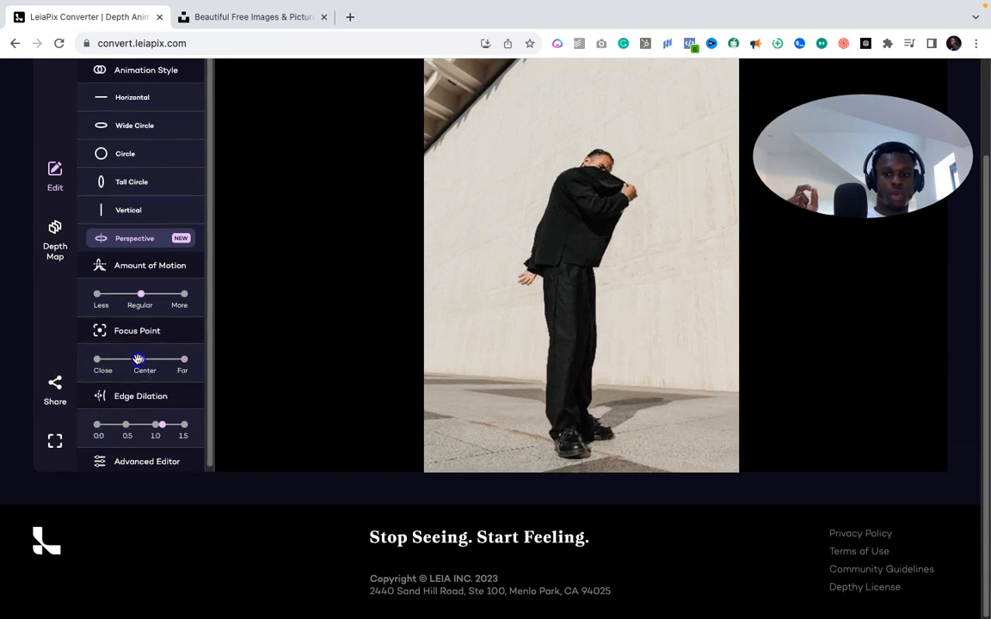
scroll(142, 344, "up", 1)
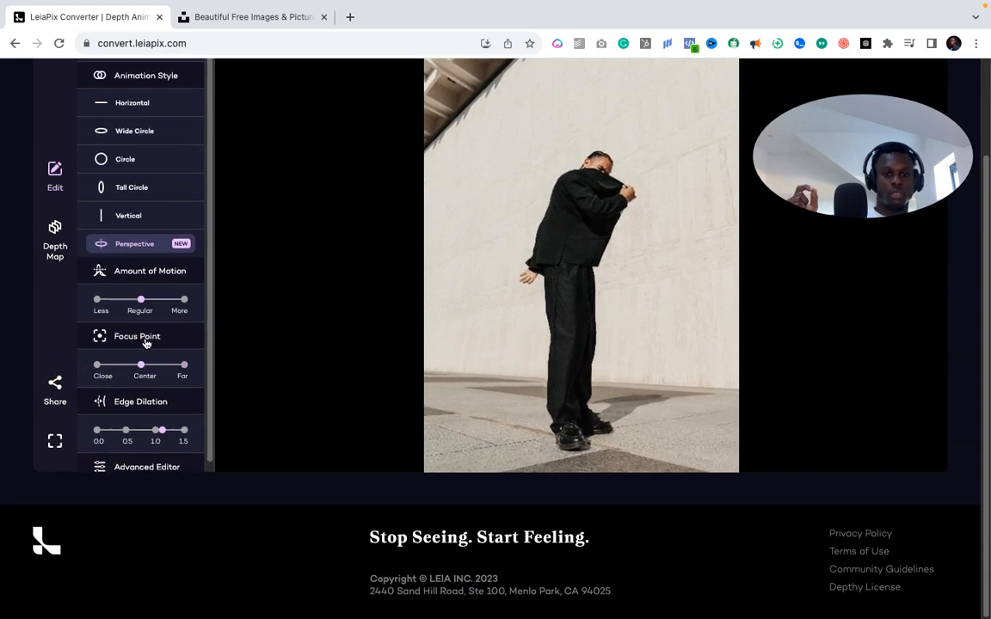
scroll(268, 391, "up", 1)
left_click(106, 394)
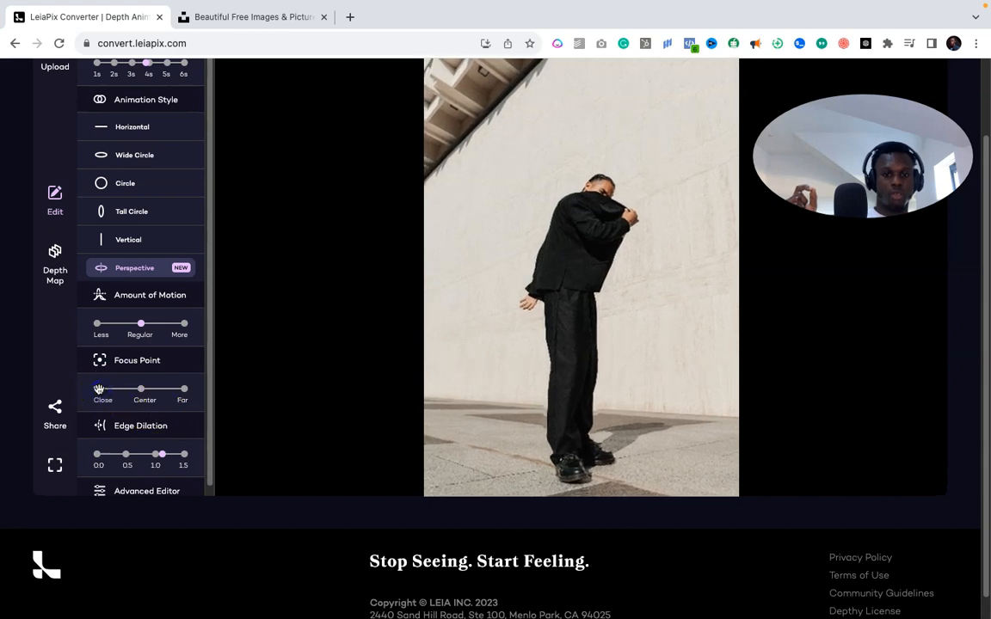
left_click(183, 389)
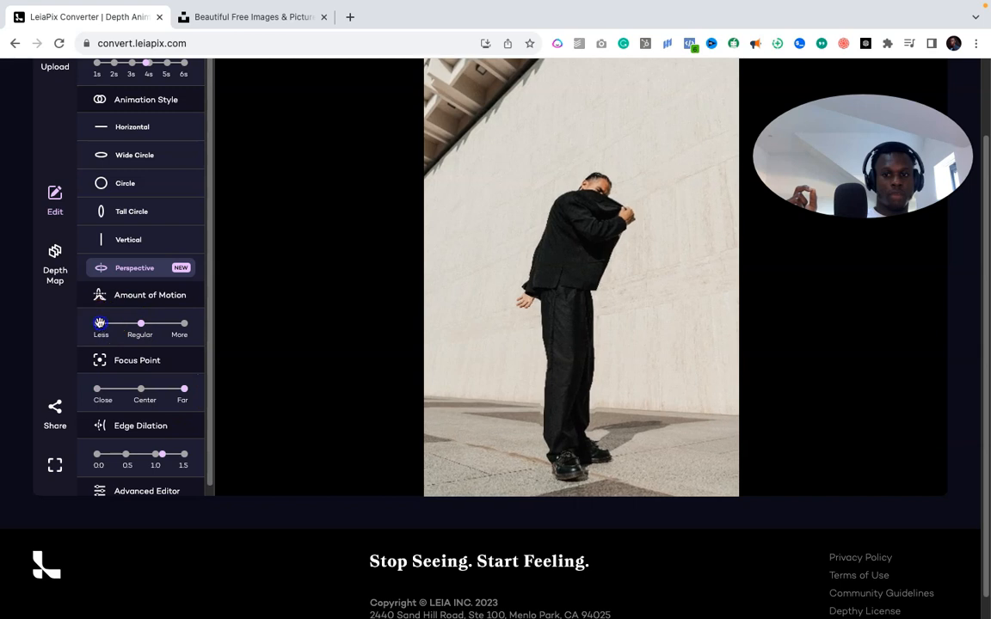
left_click(176, 326)
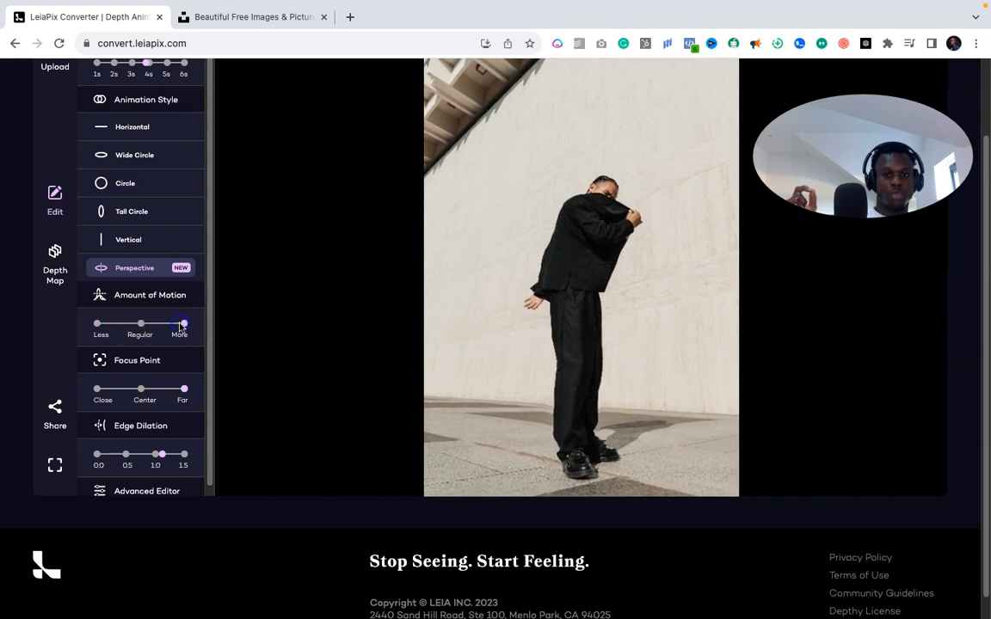
scroll(282, 391, "up", 2)
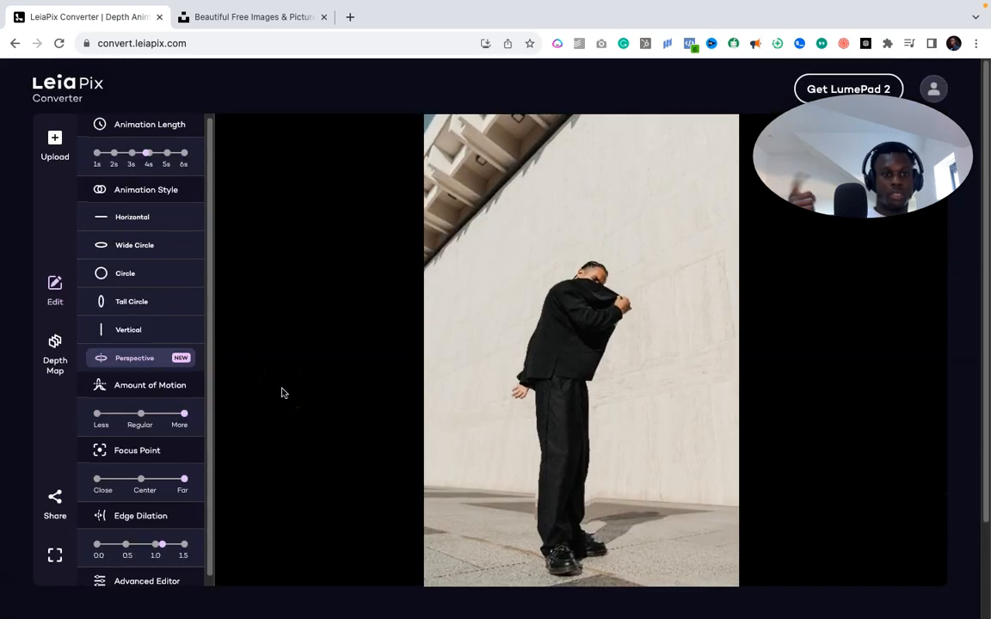
- Open the Share dialog for the man-in-suit animation and wait for it to finish preparing
left_click(55, 497)
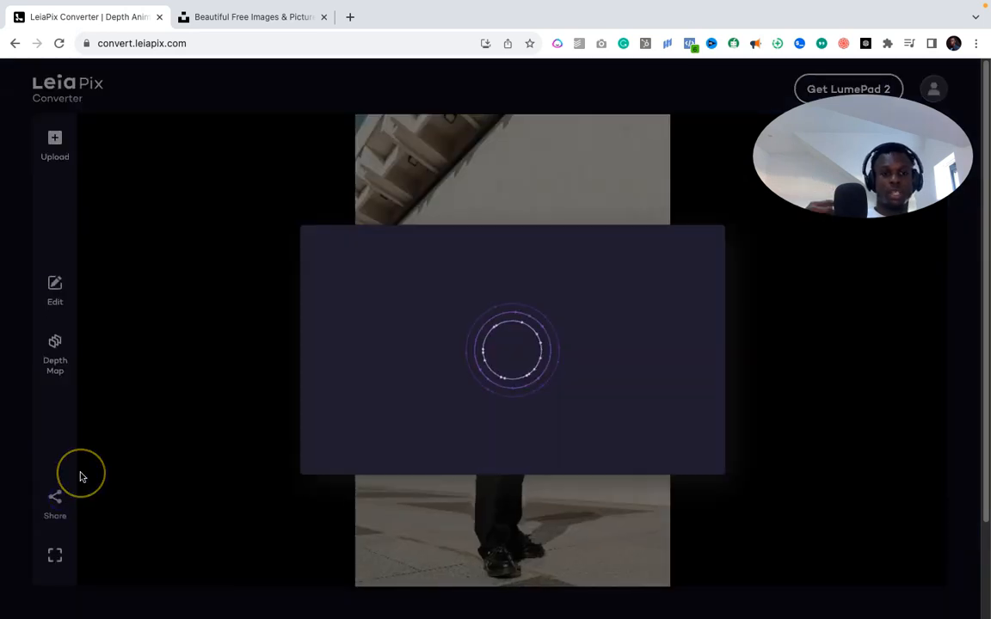
left_click(637, 398)
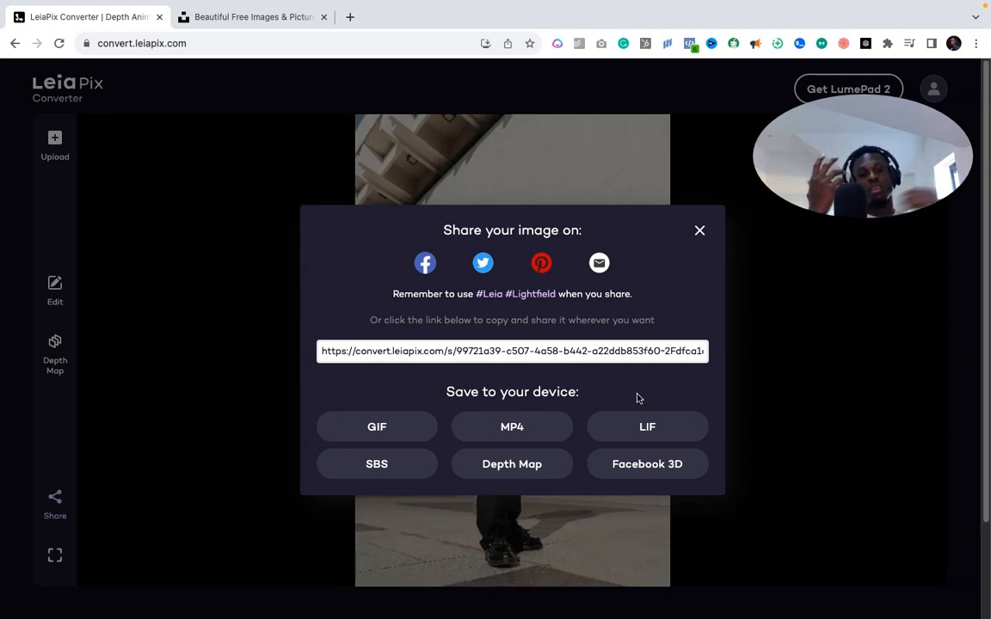
- Load canva.com in a new browser tab
left_click(353, 18)
type("canva.com")
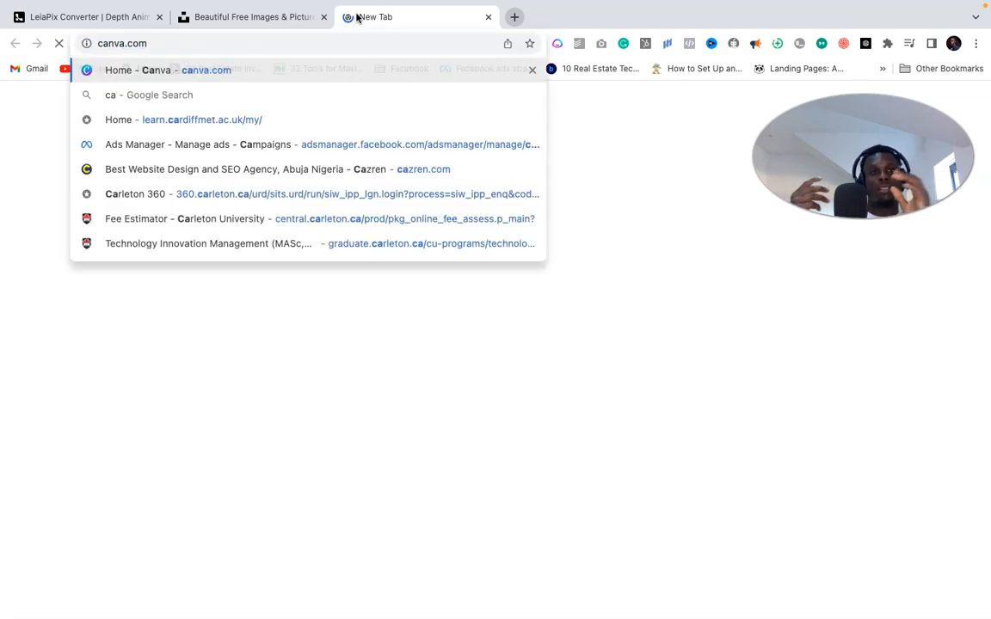
key("Return")
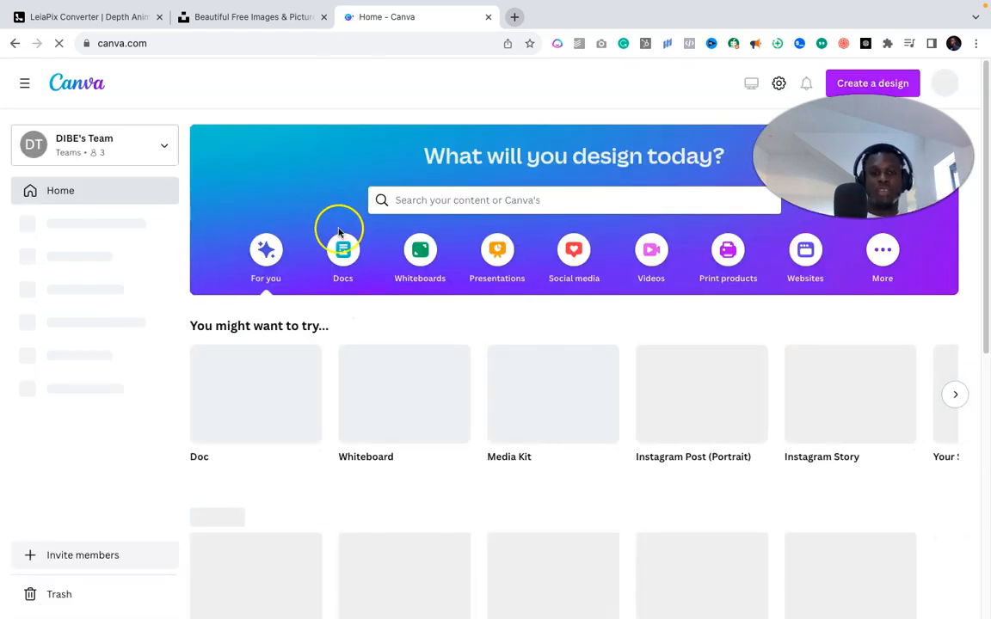
- Search Canva for 'instagram' and open the Instagram Story Video templates, then go back to LeiaPix
left_click(472, 198)
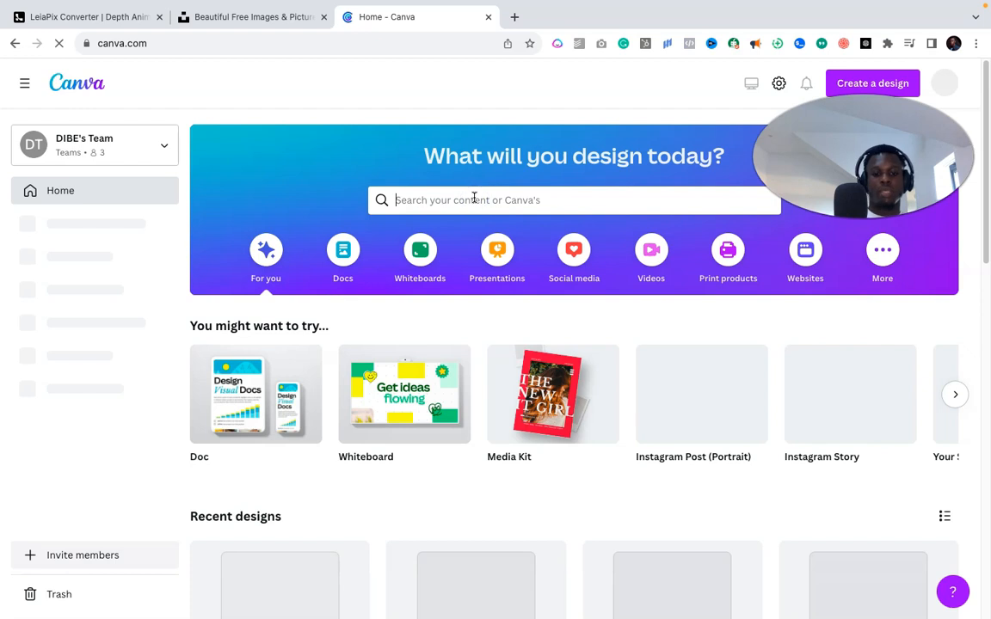
type("instagram sto")
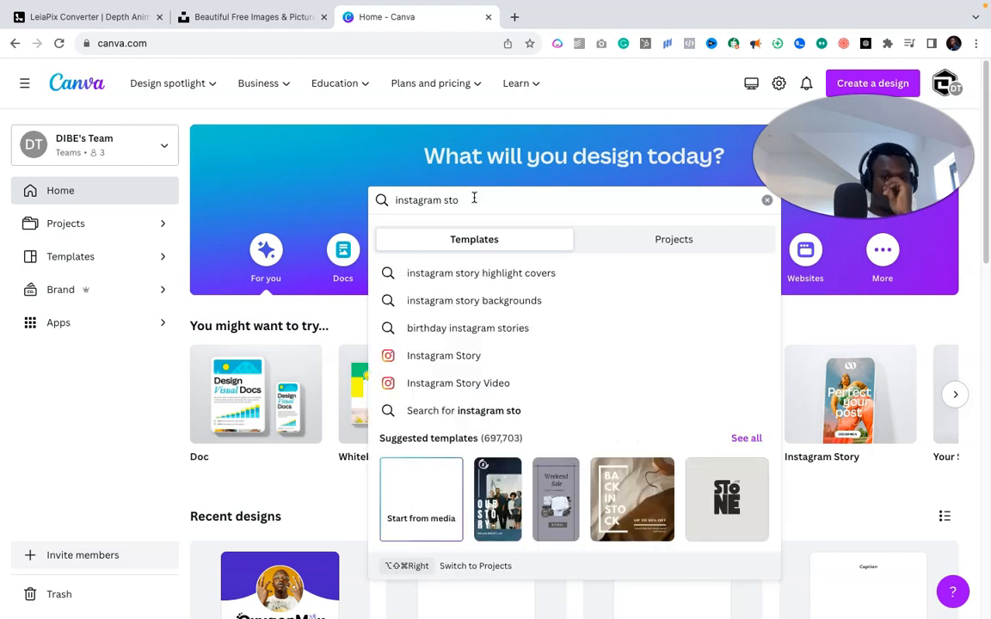
left_click(474, 386)
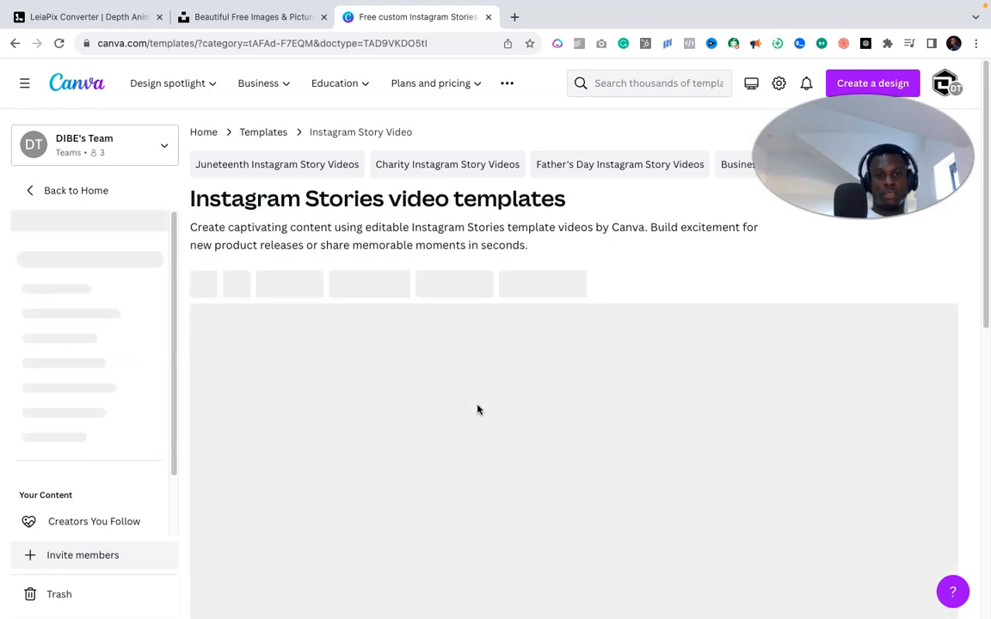
left_click(131, 20)
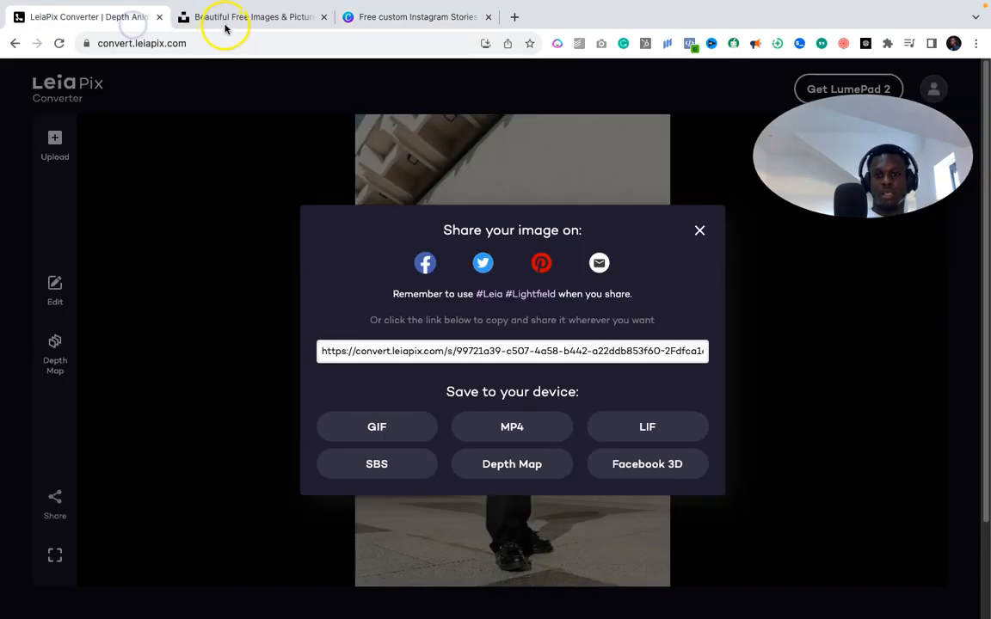
- Save the man-in-suit LeiaPix animation as MP4 and start a blank Instagram Story video in Canva
left_click(514, 430)
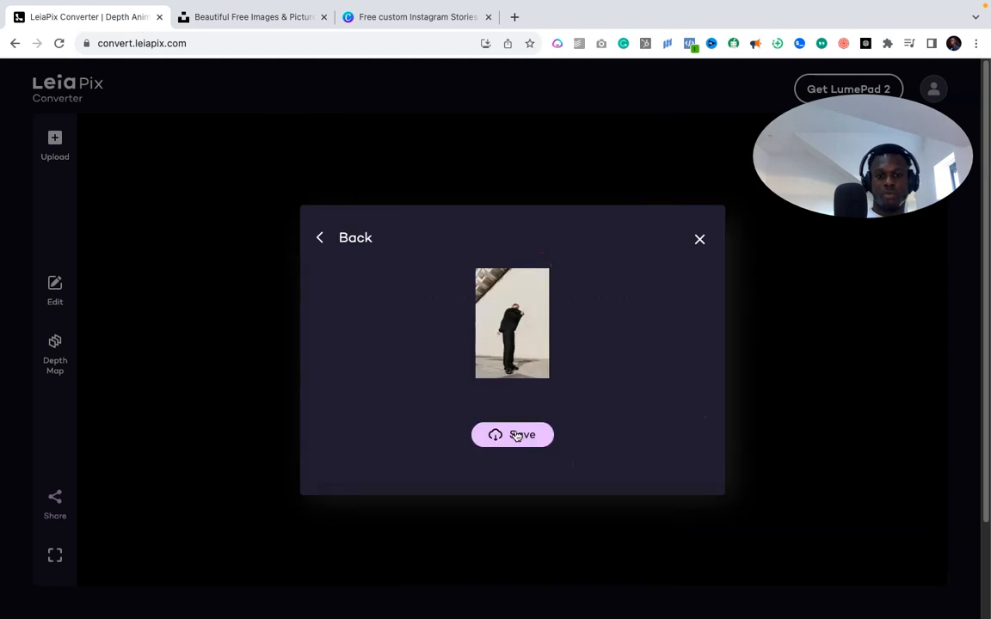
left_click(518, 436)
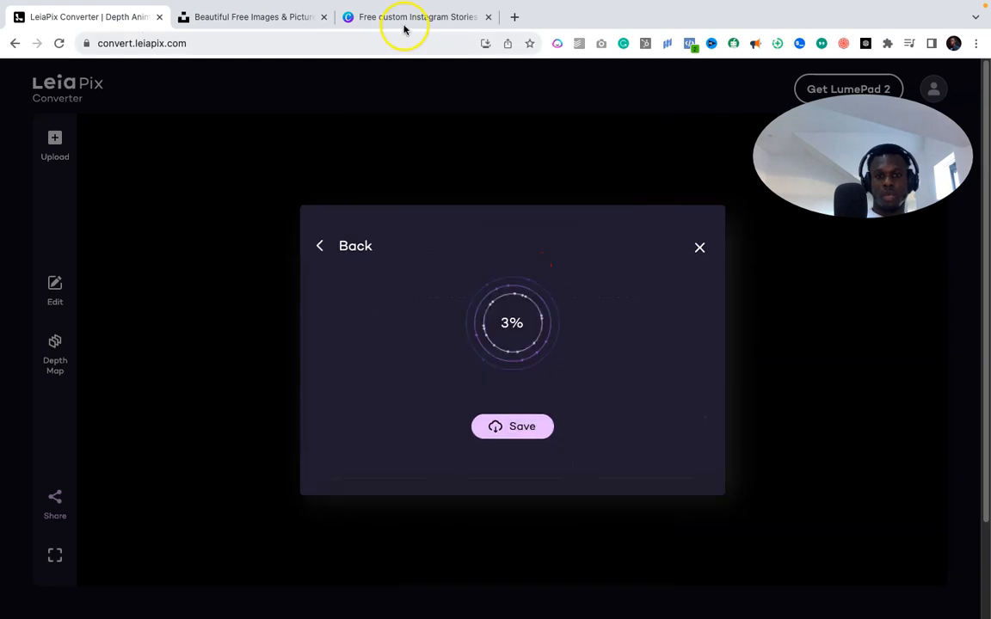
left_click(407, 18)
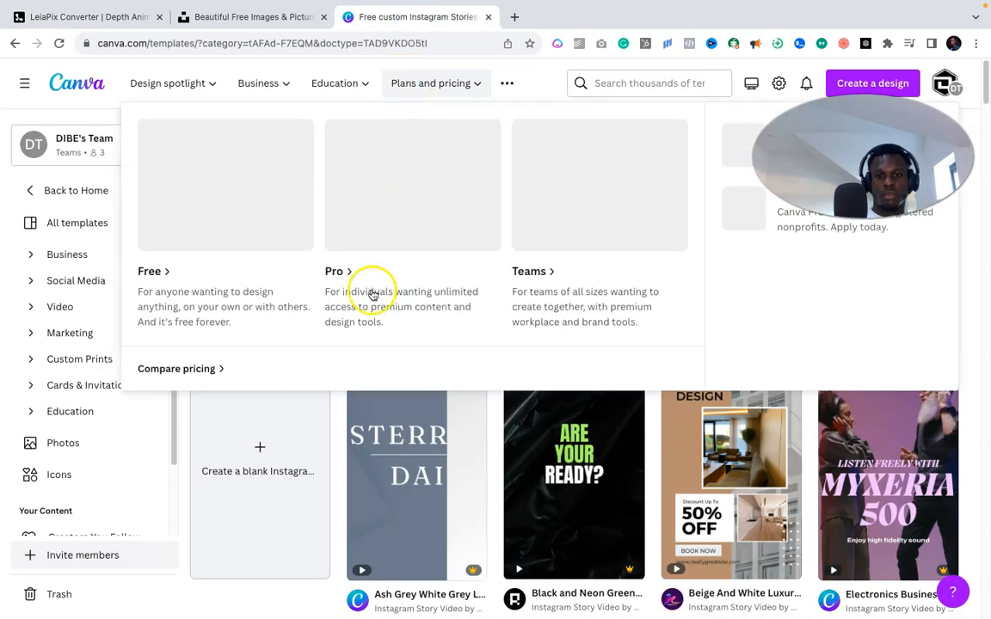
scroll(314, 430, "down", 1)
left_click(317, 395)
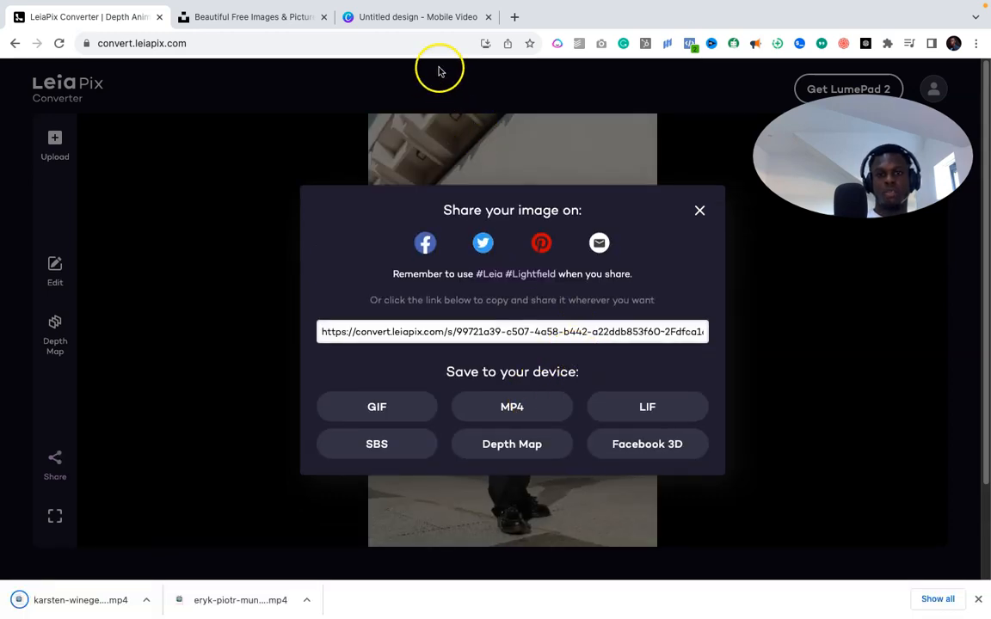
left_click(409, 19)
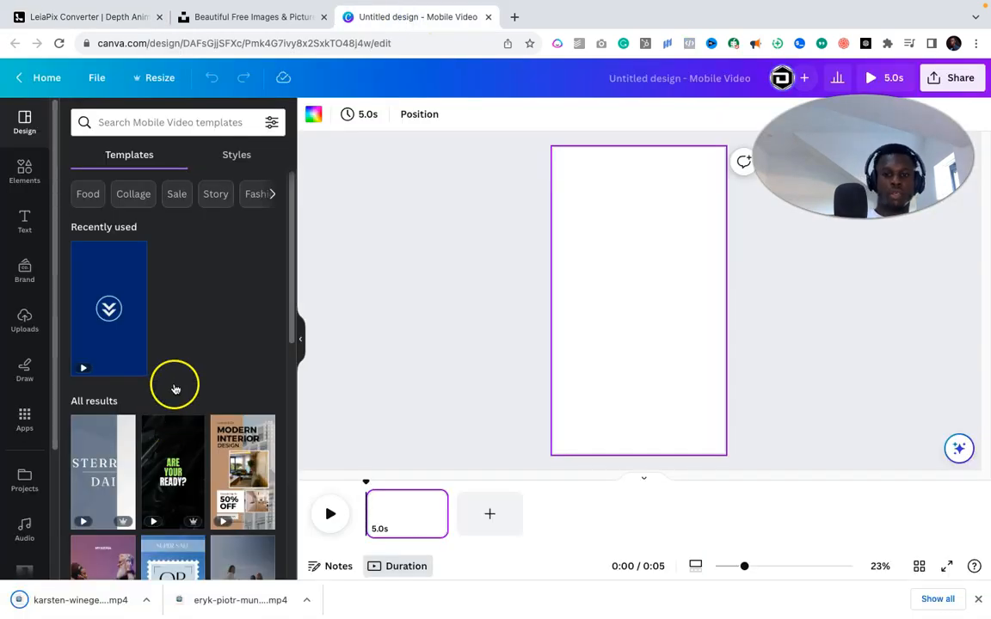
- Upload the downloaded 3D street MP4 to Canva and add it to the page
left_click(66, 604)
left_click_drag(254, 323, 255, 324)
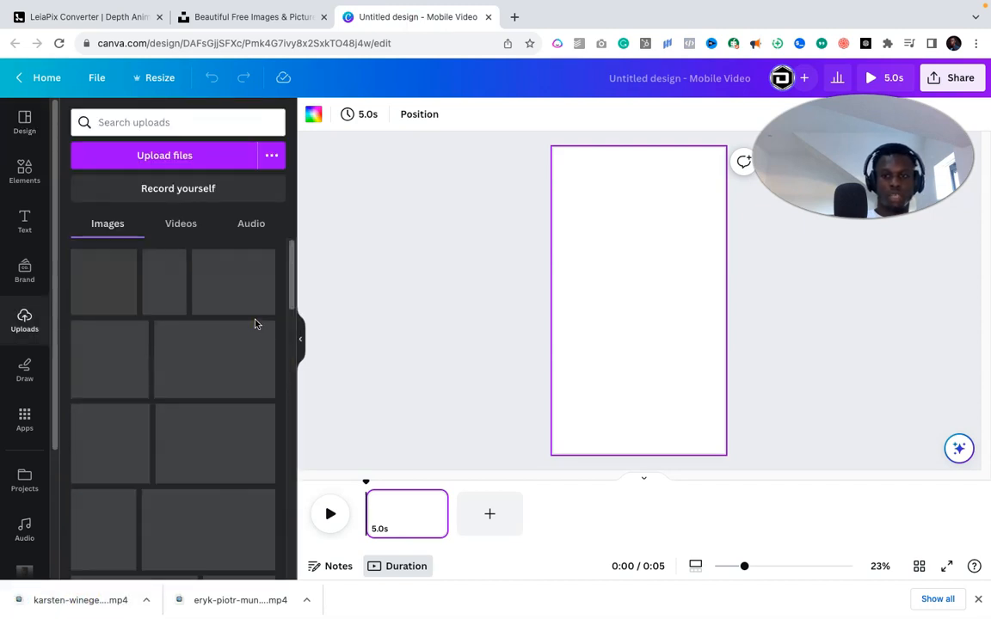
left_click_drag(72, 605, 101, 283)
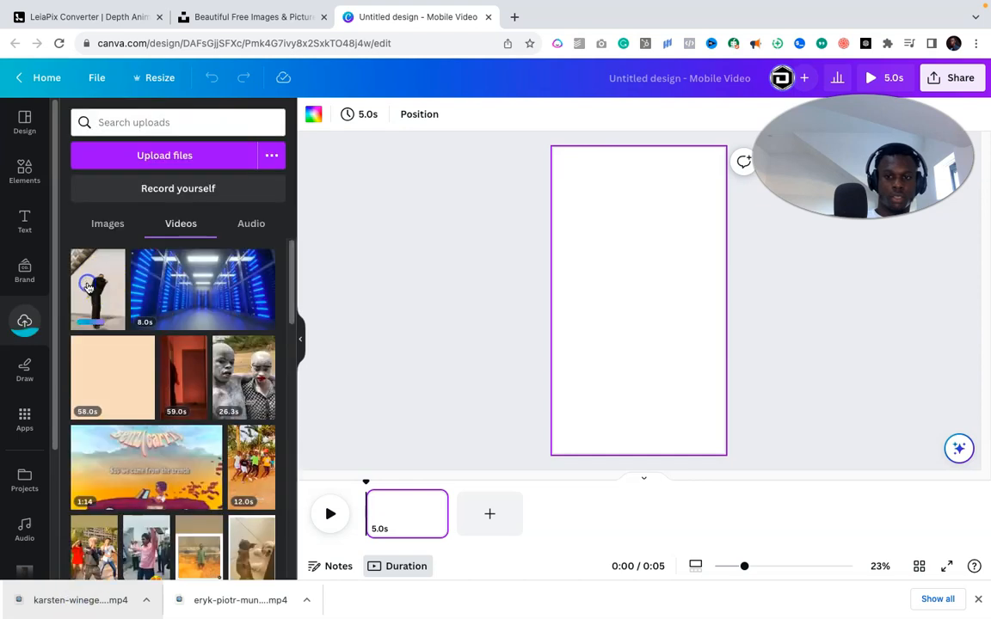
left_click(98, 297)
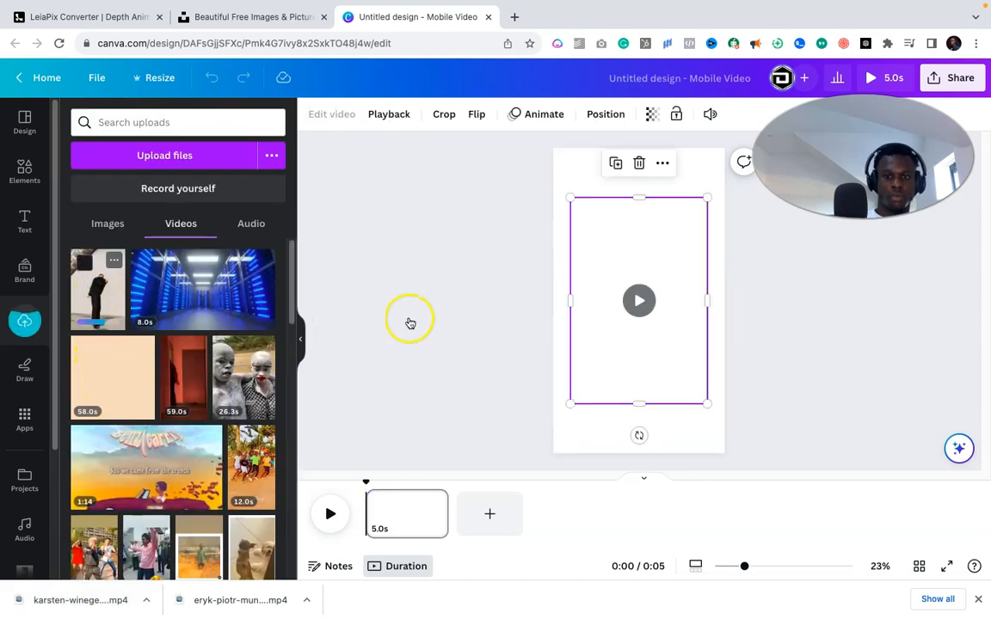
- Move the clip to the top-left, enlarge it to fill the page height, and adjust its crop
left_click_drag(603, 259, 589, 208)
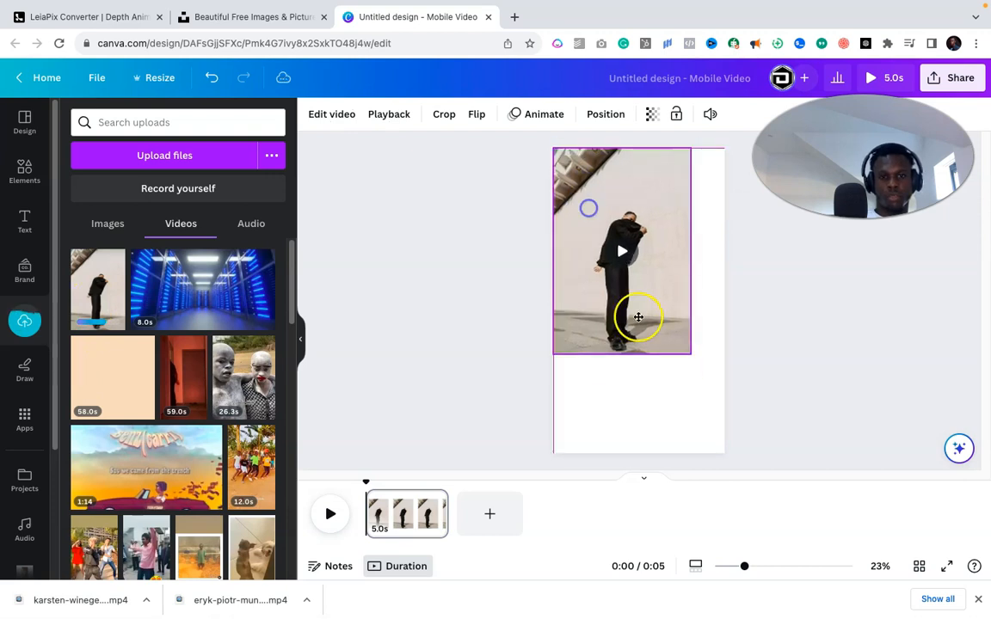
left_click_drag(690, 354, 721, 476)
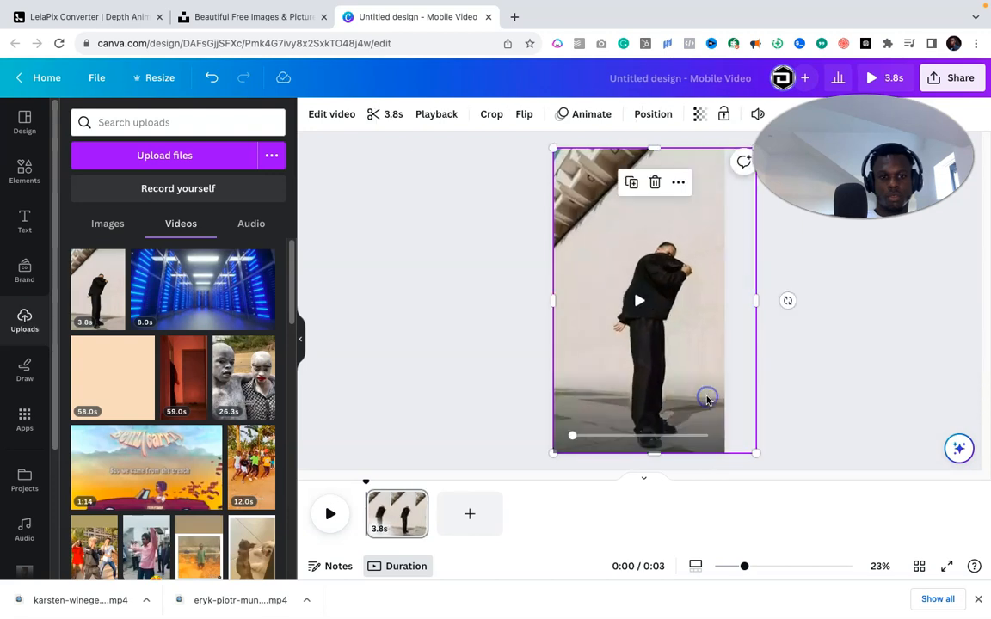
double_click(708, 399)
left_click(705, 388)
left_click_drag(698, 388, 692, 389)
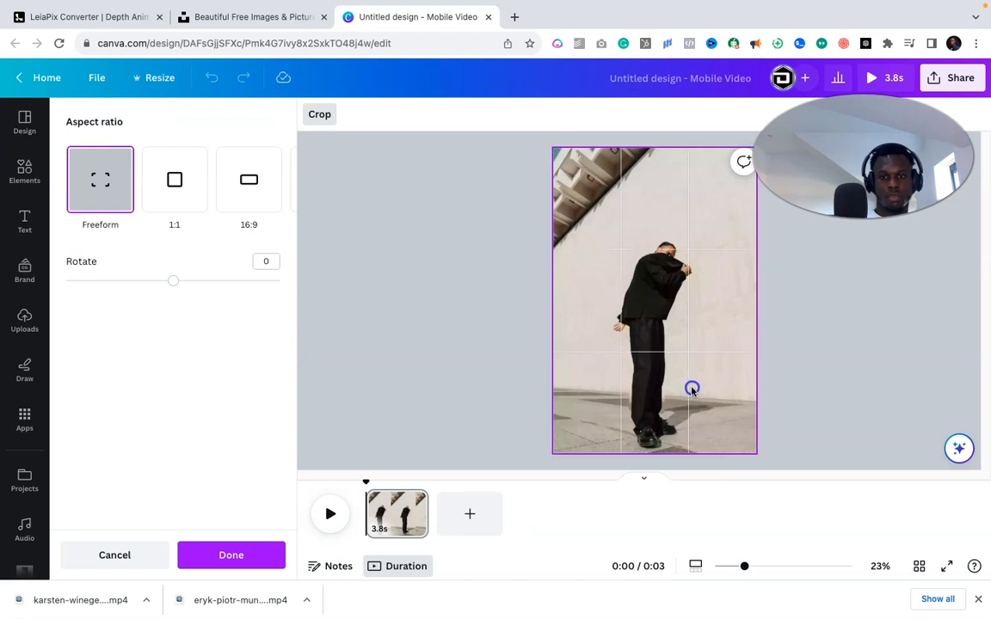
left_click(791, 398)
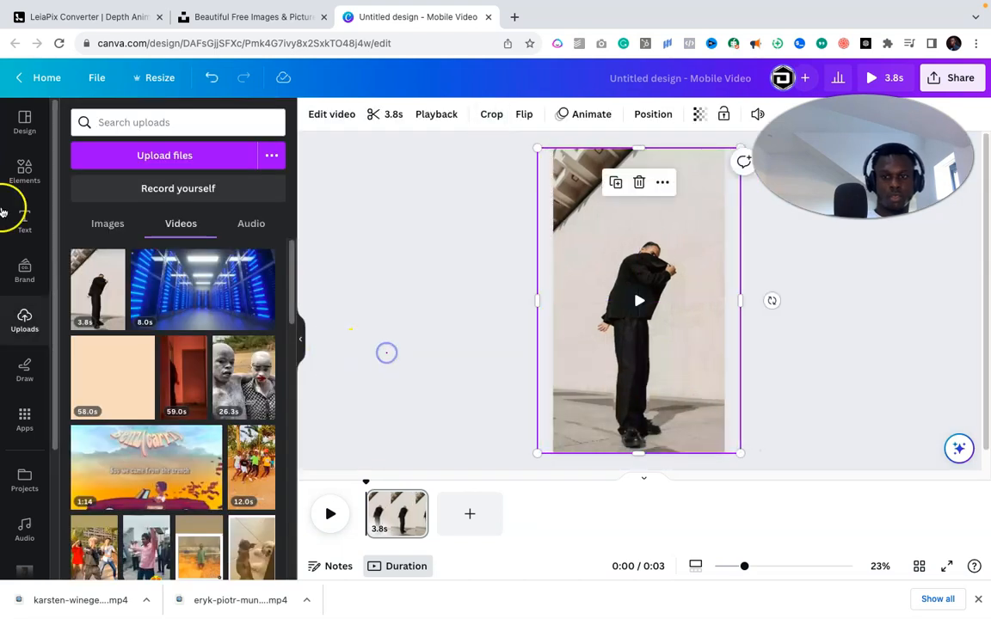
left_click(387, 351)
left_click(19, 172)
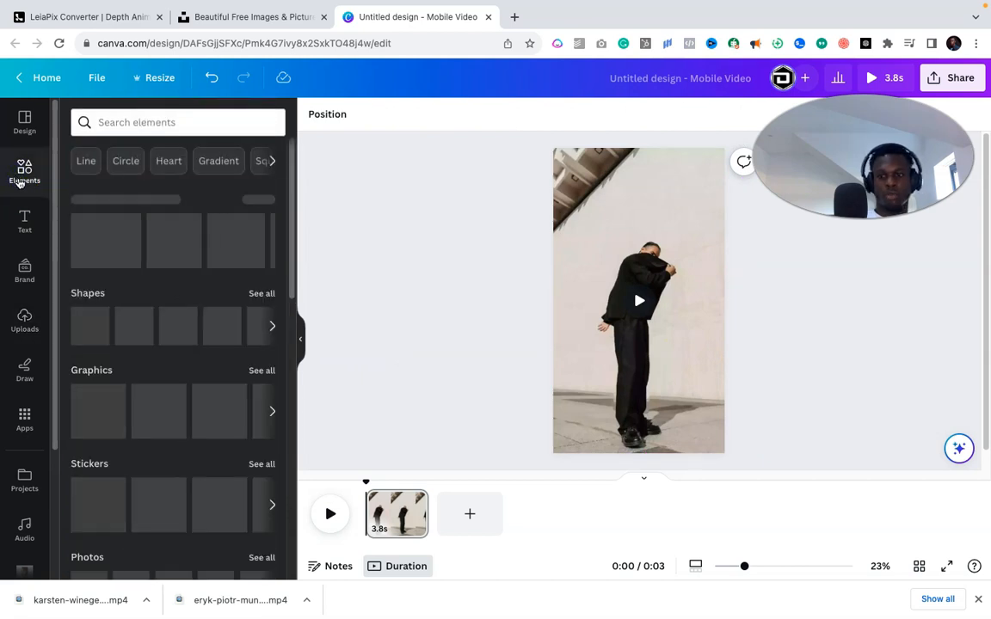
- Add a second blank page to the video design
left_click(978, 600)
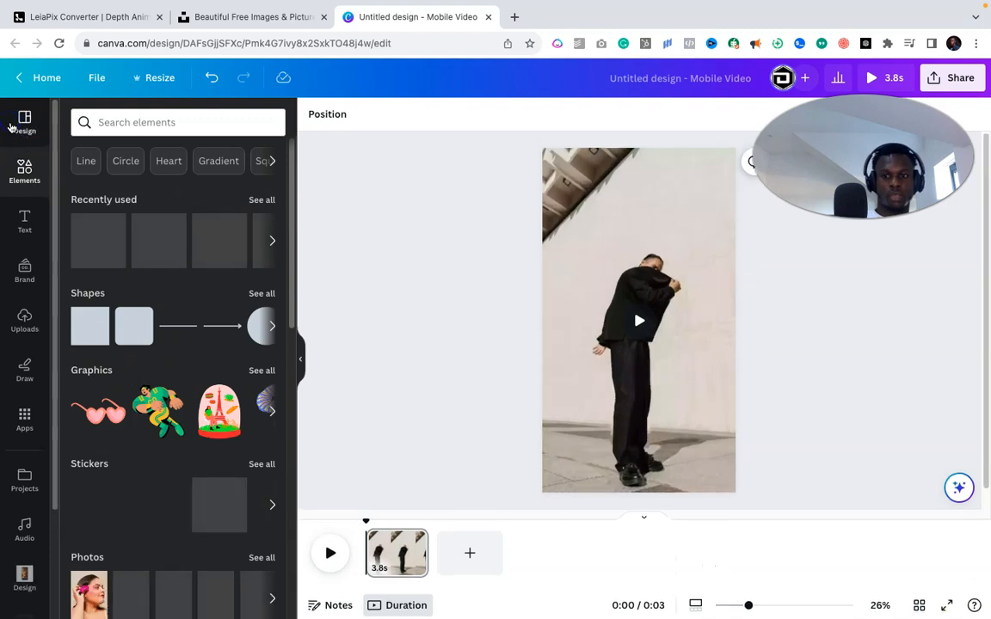
left_click(26, 122)
scroll(148, 375, "down", 5)
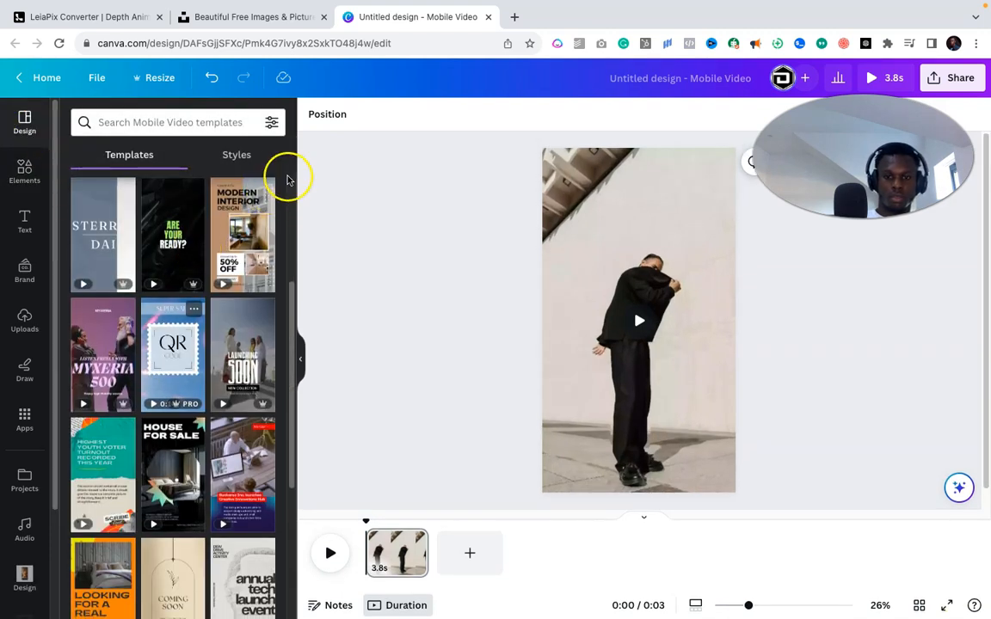
left_click(470, 561)
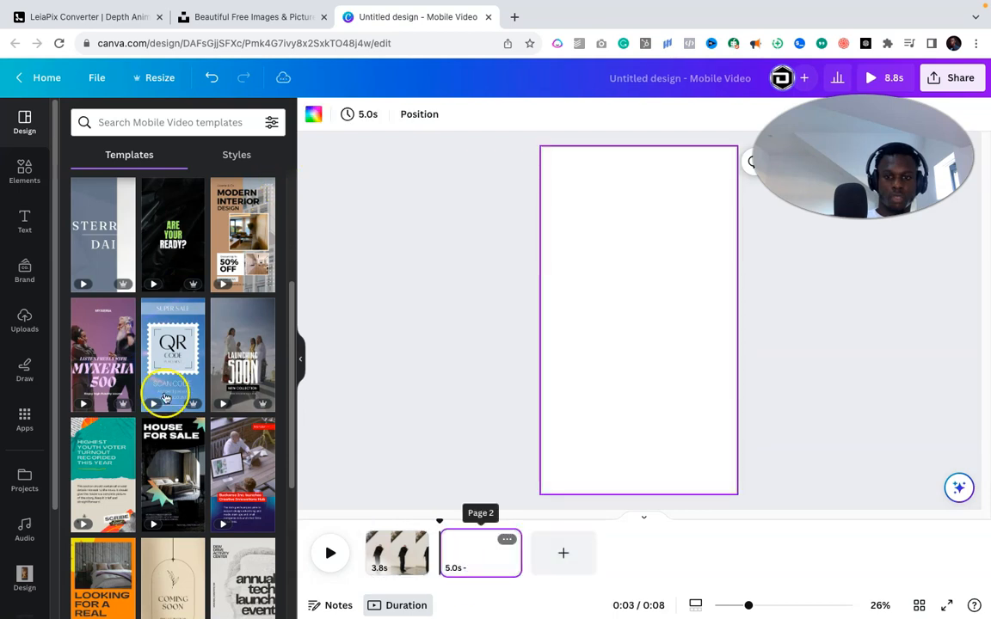
- Fill the new page with the MYXERIA 500 template page and select its text boxes
left_click(108, 378)
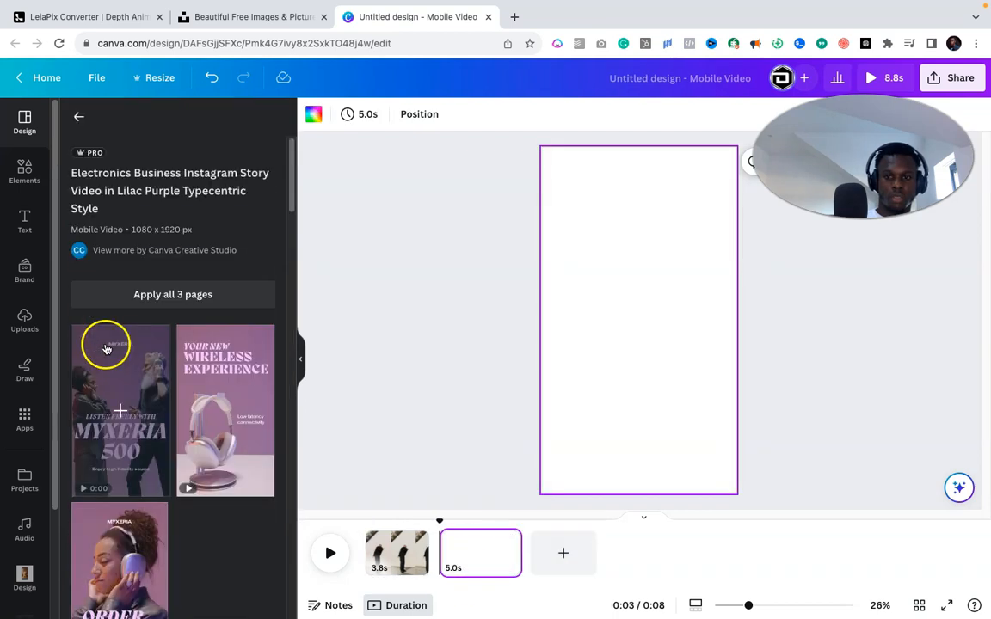
scroll(118, 445, "down", 3)
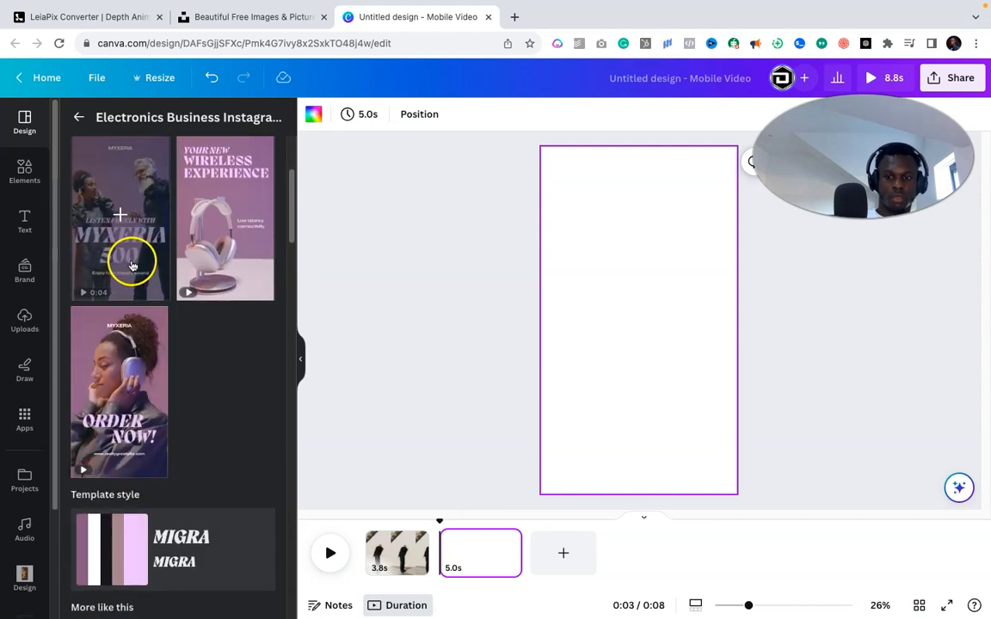
left_click(121, 215)
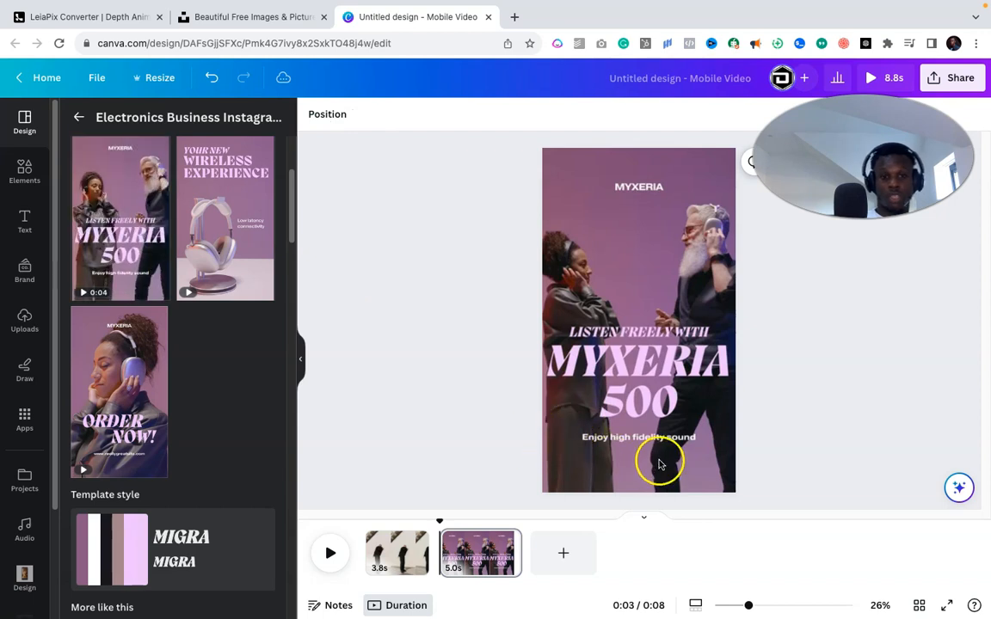
left_click(613, 186)
left_click_drag(612, 186, 613, 185)
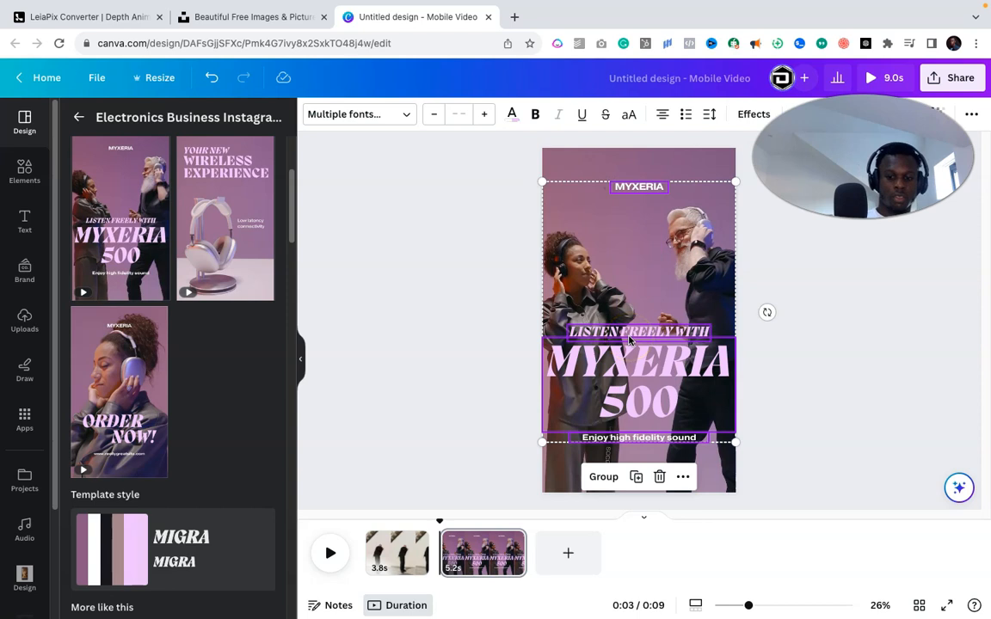
- Delete the template page, leaving the MYXERIA 500 text over the street video
right_click(395, 549)
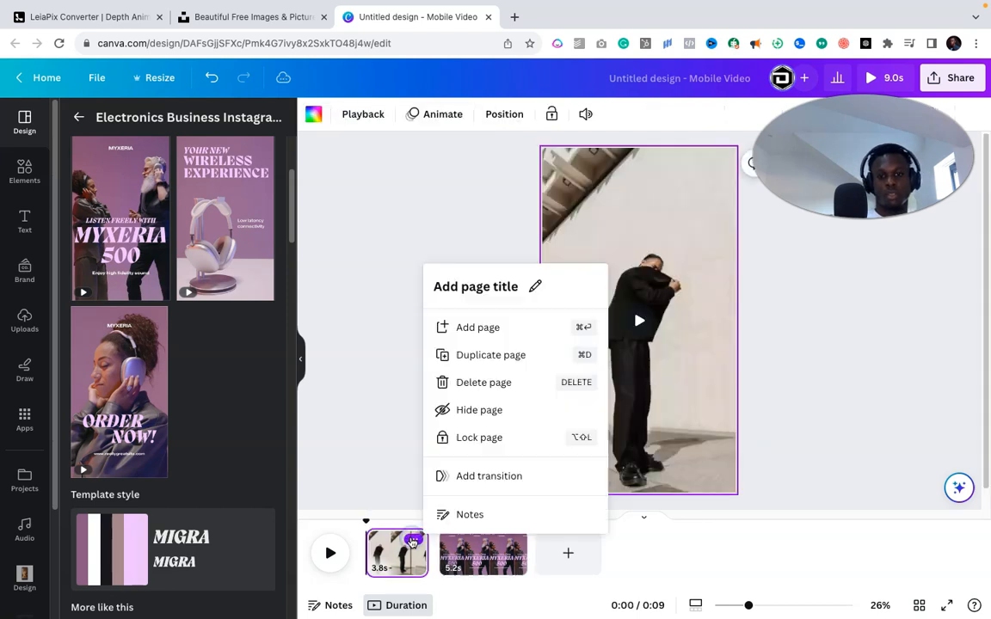
left_click(701, 410)
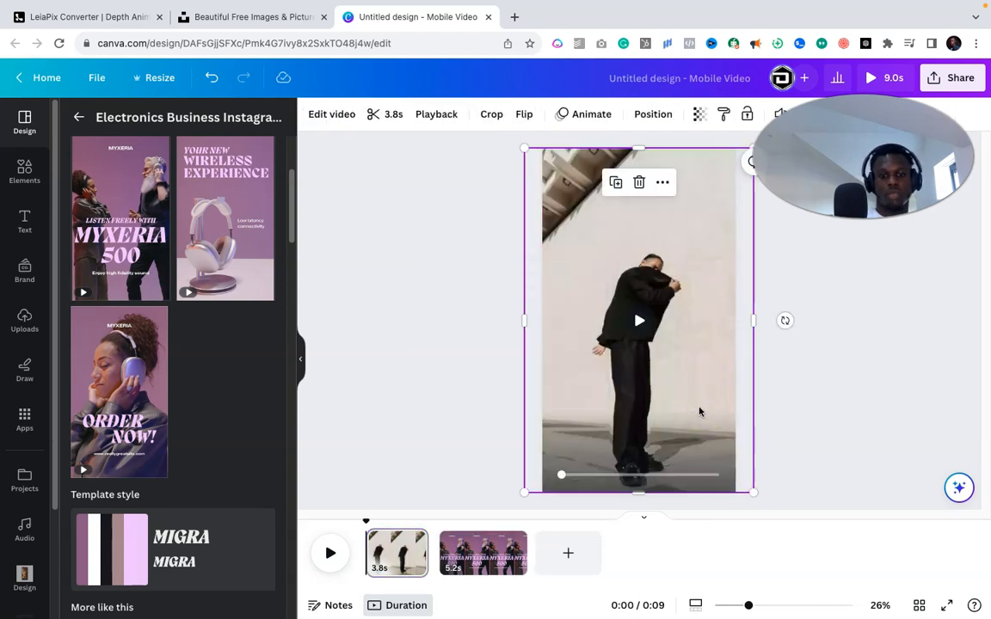
left_click(521, 547)
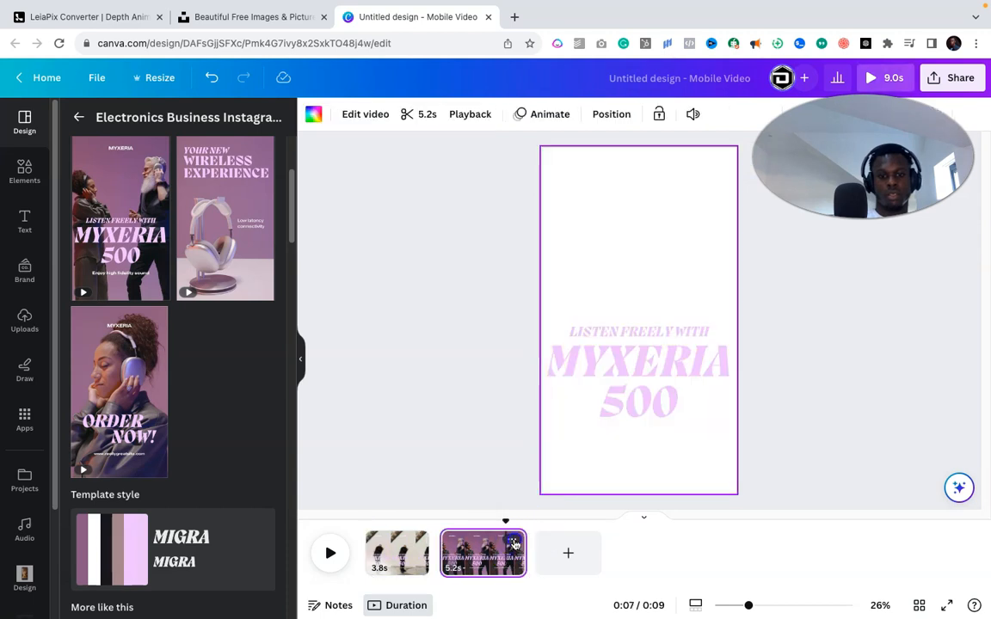
left_click(512, 540)
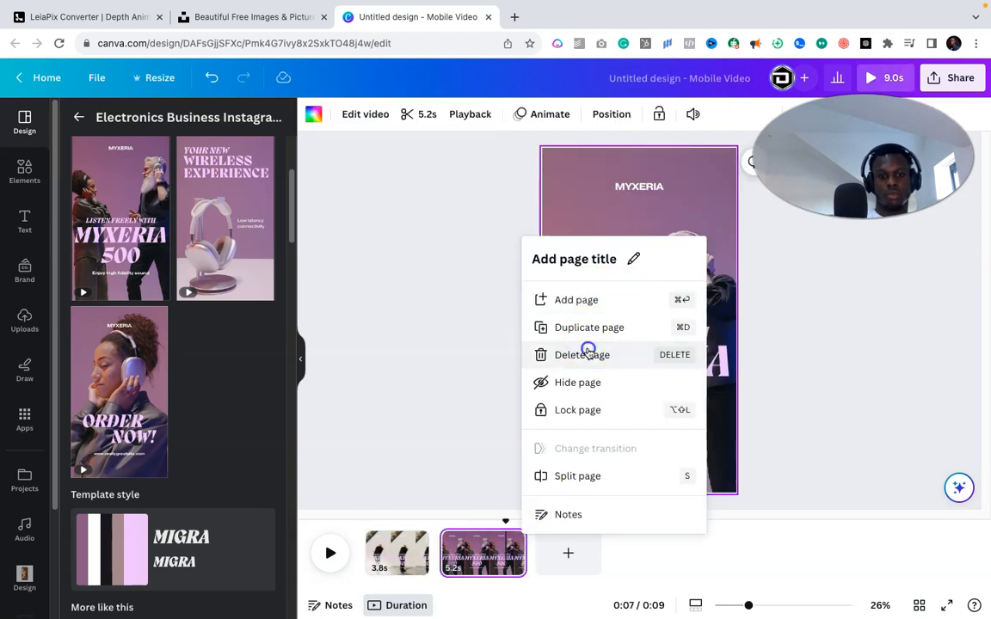
left_click(585, 351)
left_click(811, 354)
- Make the MYXERIA 500 headline and LISTEN FREELY WITH text white
left_click(677, 368)
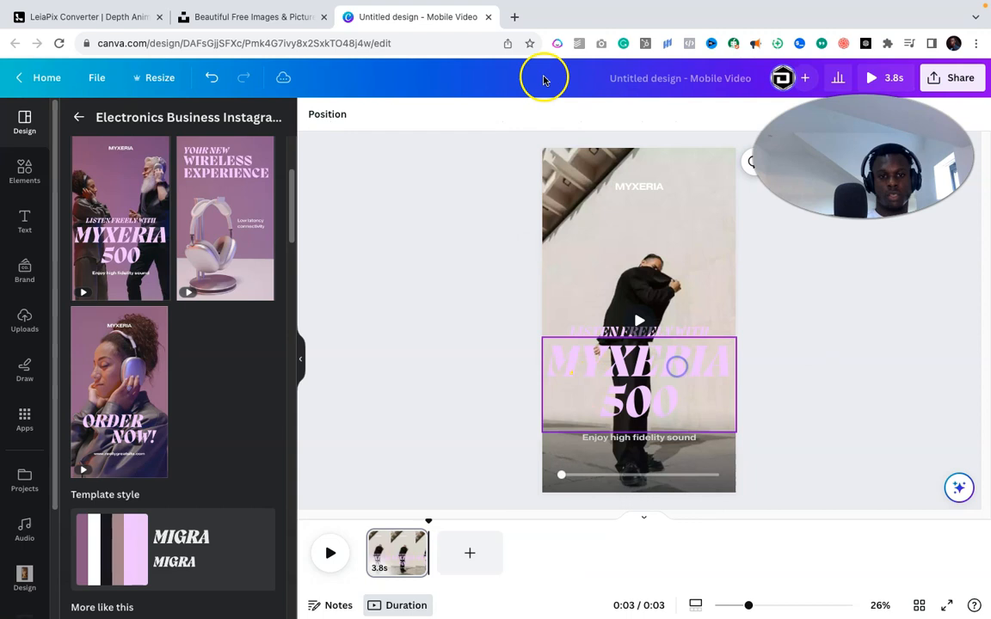
left_click(513, 116)
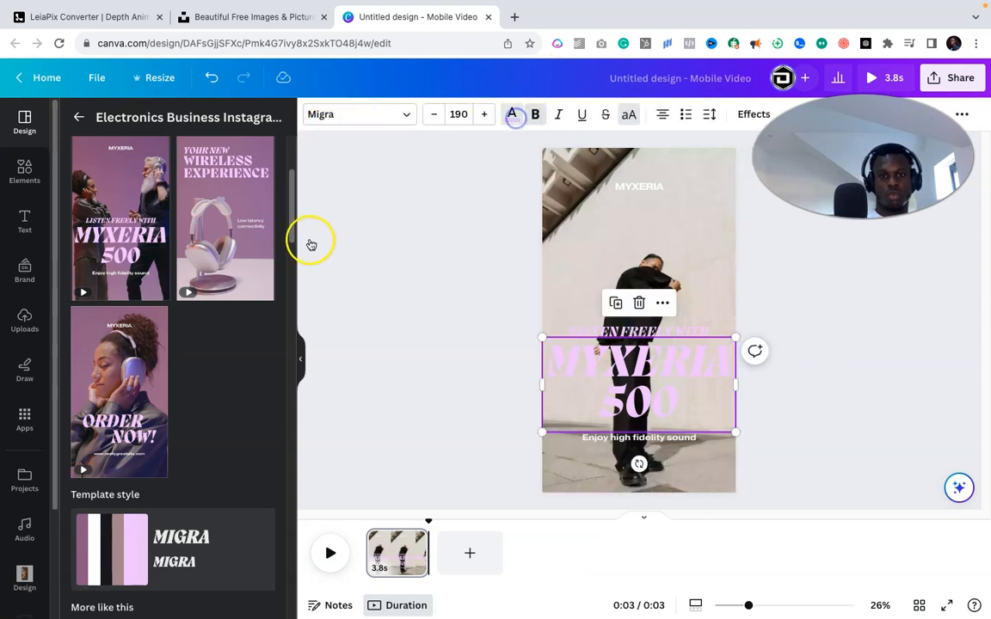
left_click(155, 198)
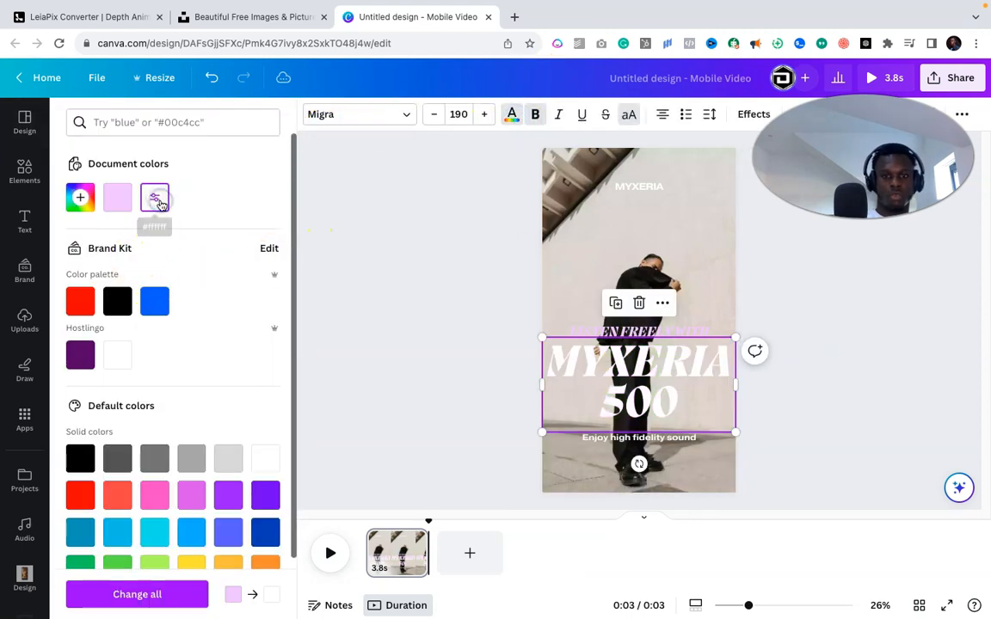
left_click(610, 327)
left_click(155, 198)
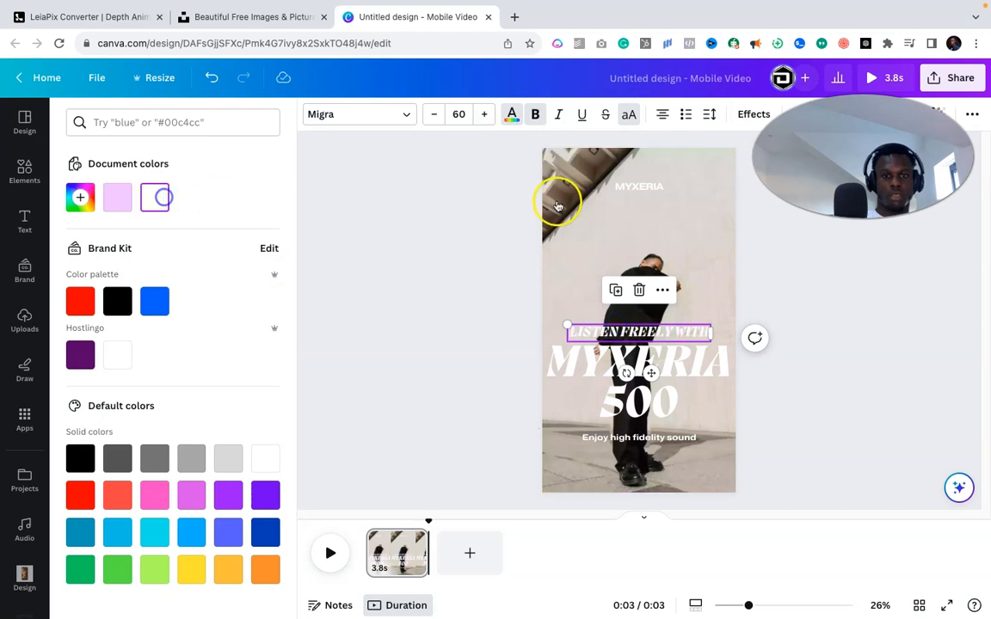
left_click(616, 192)
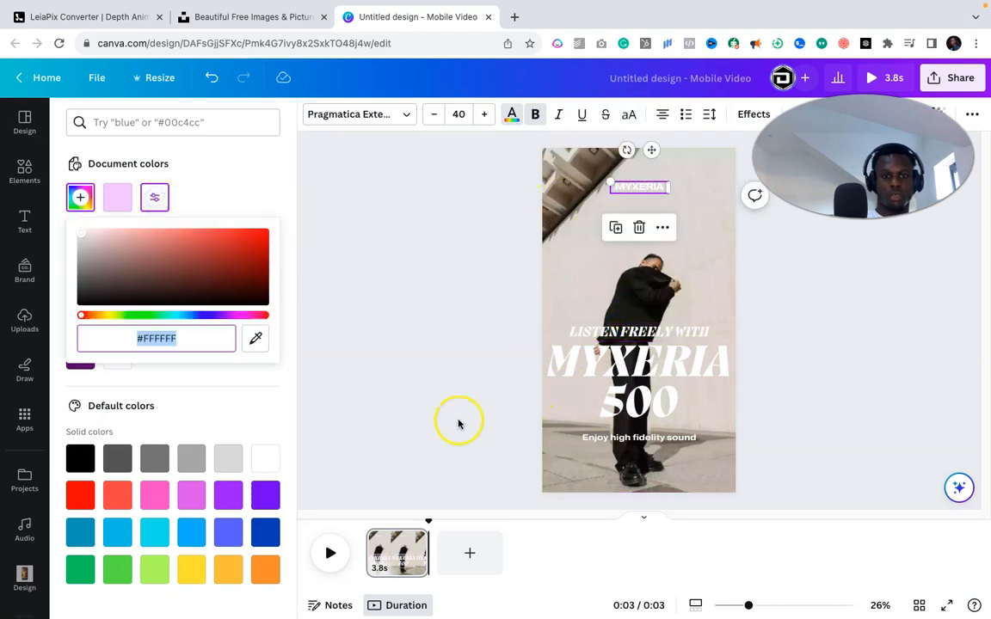
left_click(459, 421)
- Play the 3.8s video twice to preview the white text over the clip
left_click(645, 323)
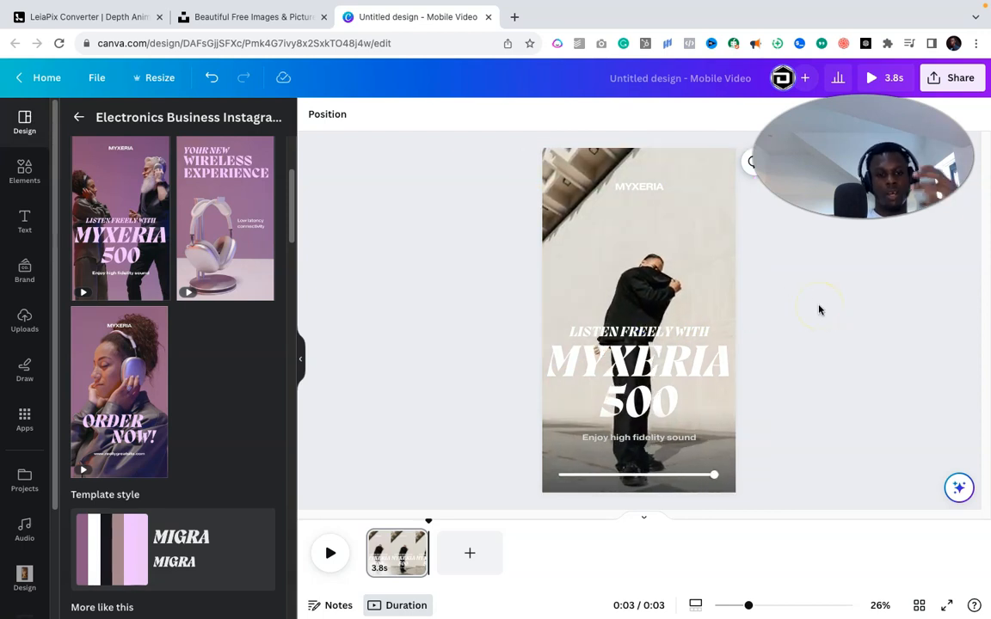
left_click(639, 321)
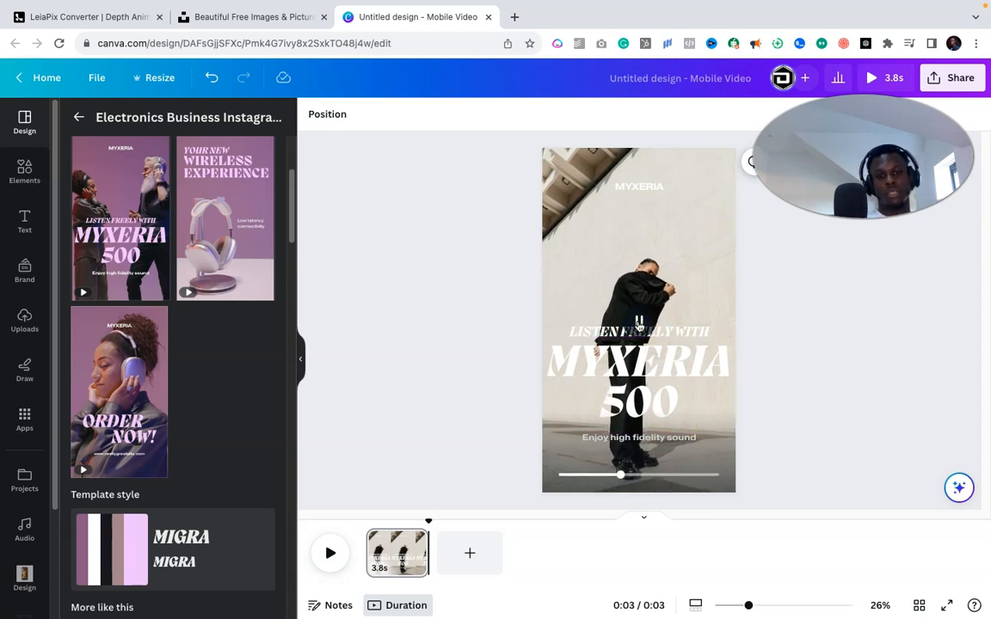
left_click(858, 255)
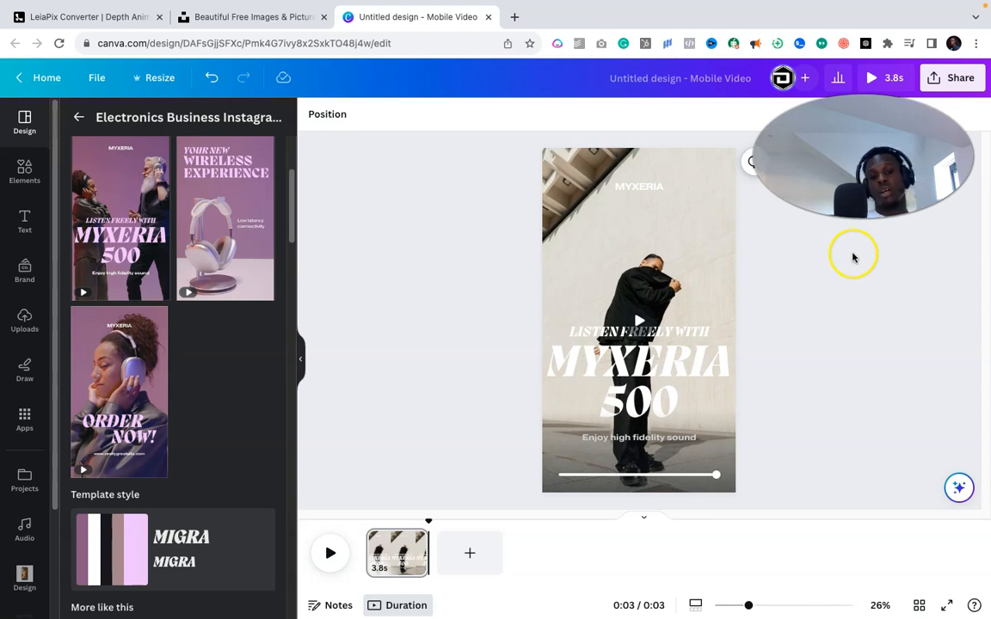